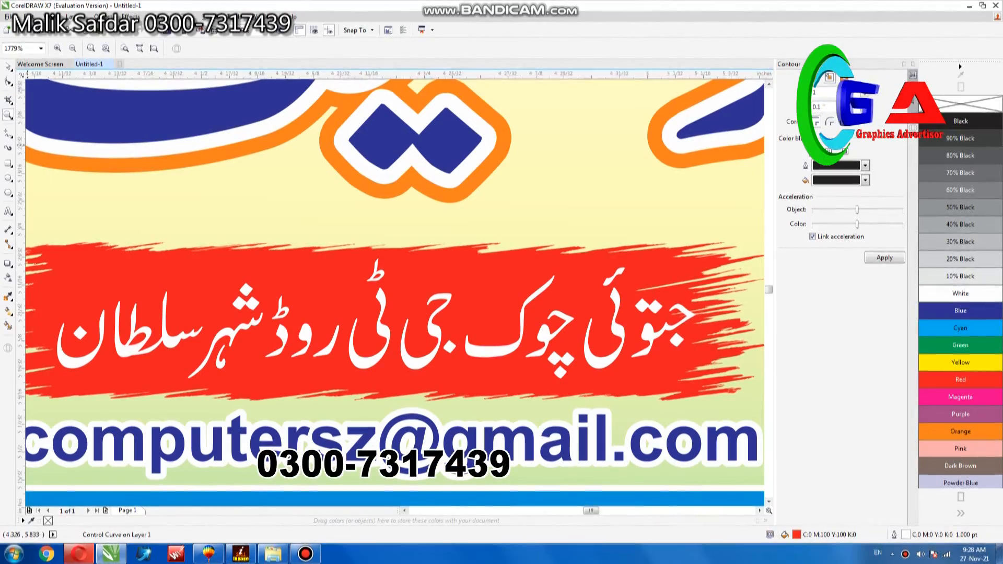
# Ungroup the white Urdu address text on the red brush stroke and nudge the opening letter piece of its first word left and down.
pyautogui.click(621, 327)
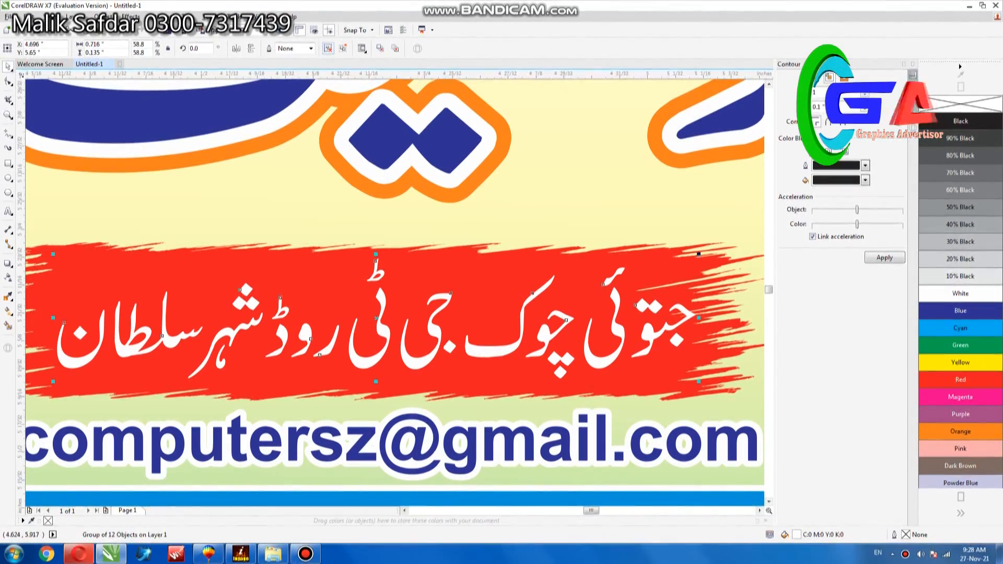
pyautogui.press('Up')
pyautogui.press('Up')
pyautogui.press('Left')
pyautogui.press('Up')
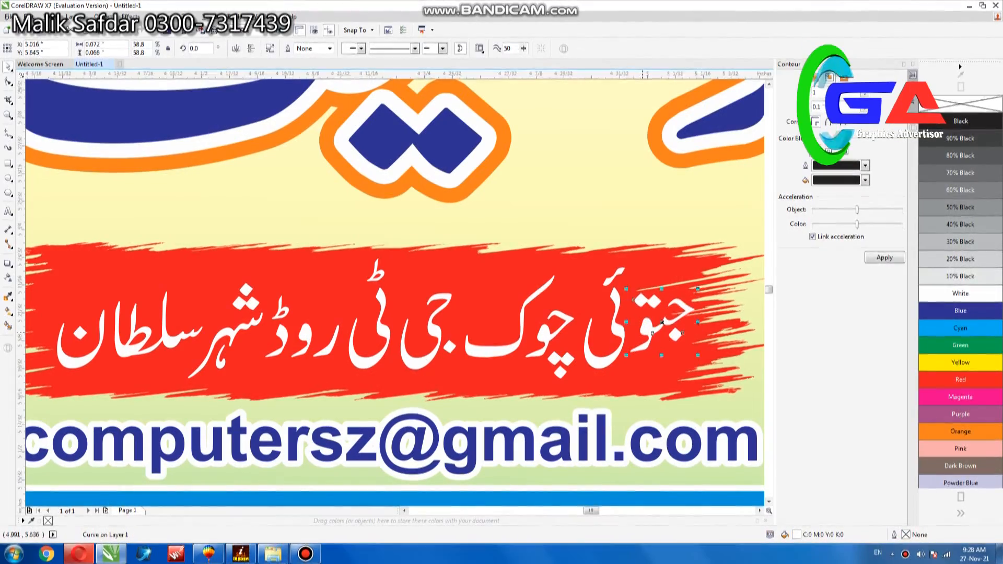
pyautogui.press('Left')
pyautogui.press('Left')
pyautogui.press('Left')
pyautogui.press('Left')
pyautogui.press('Left')
pyautogui.press('Down')
pyautogui.press('Down')
pyautogui.press('Down')
pyautogui.press('Down')
pyautogui.press('Down')
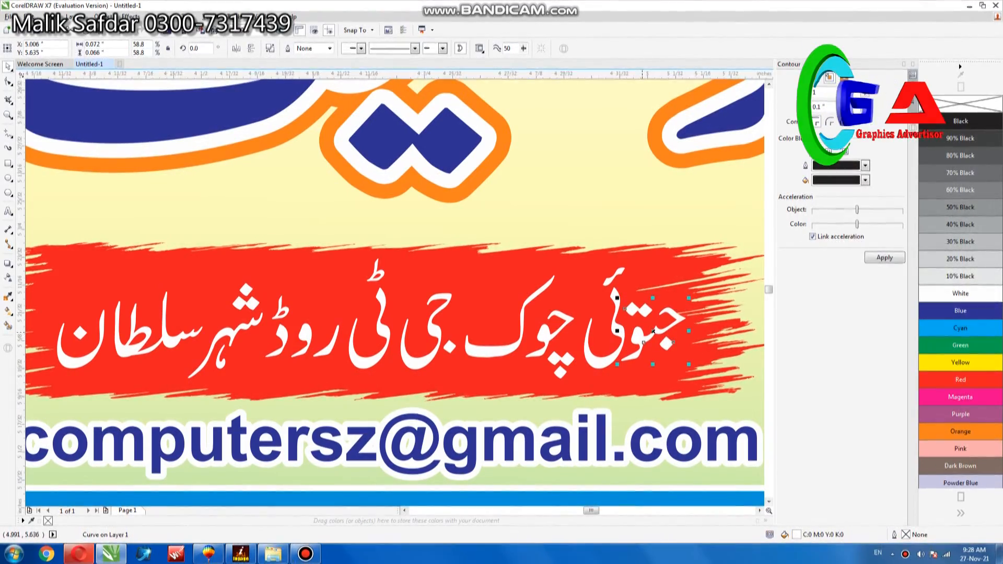
# Close the gaps in the address line by moving the second word's last letter right and the third and fourth words 0.02 inches right.
pyautogui.click(505, 349)
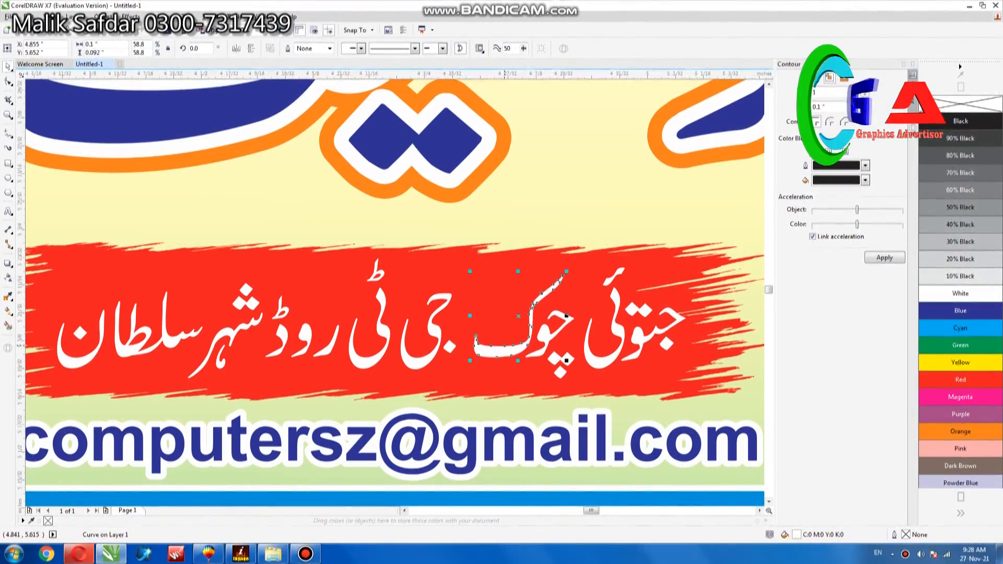
pyautogui.click(417, 358)
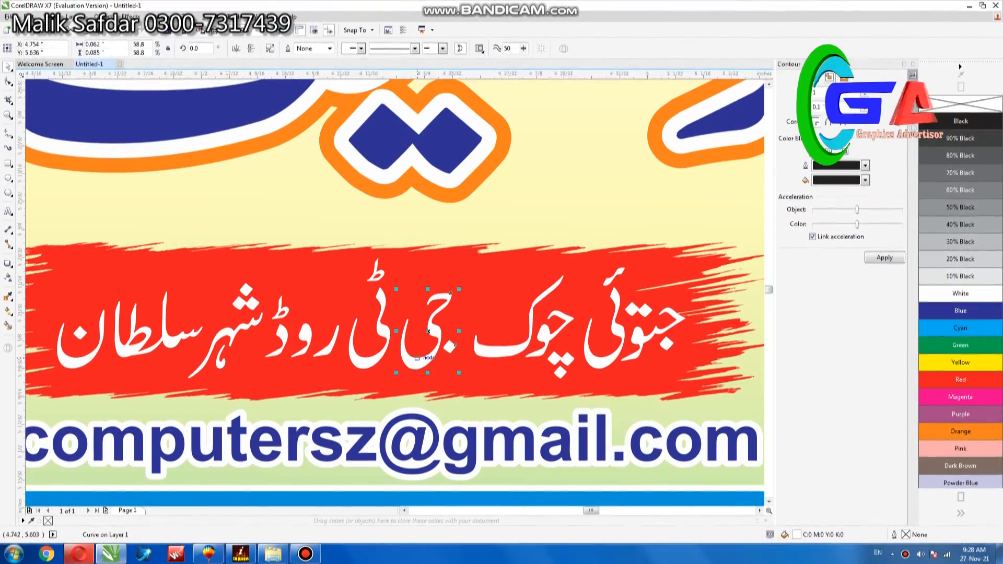
pyautogui.press('Right')
pyautogui.press('Right')
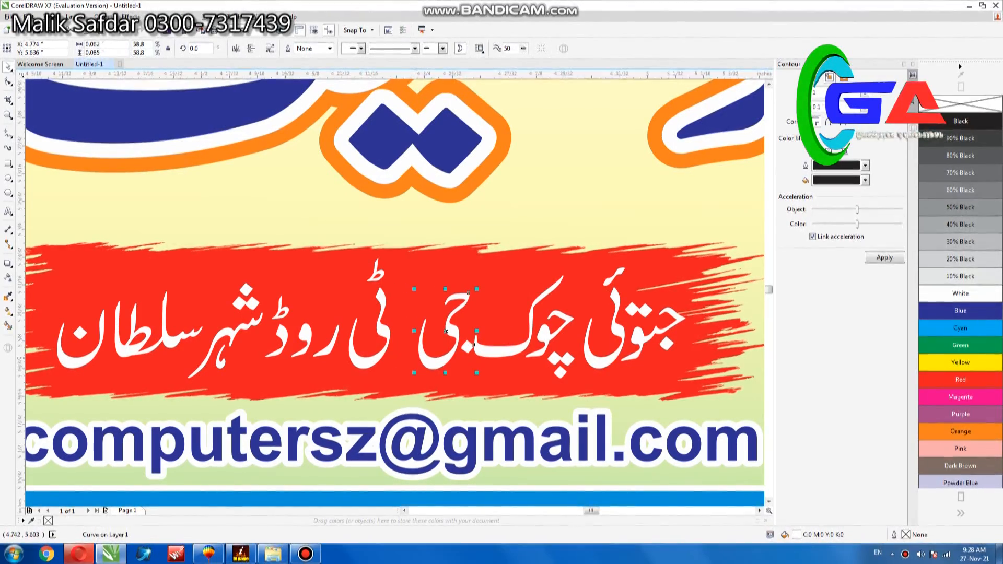
pyautogui.click(366, 370)
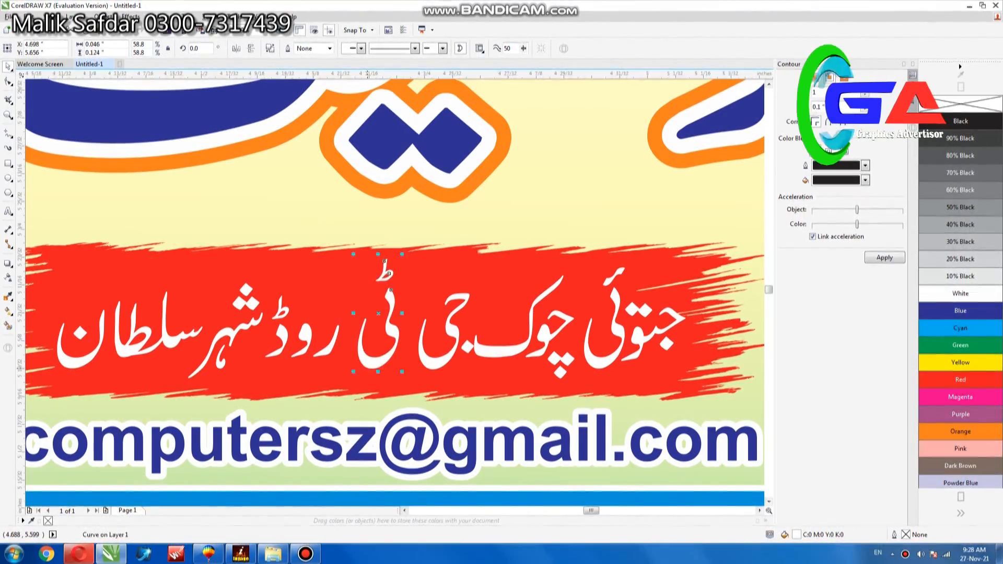
pyautogui.press('Right')
pyautogui.press('Right')
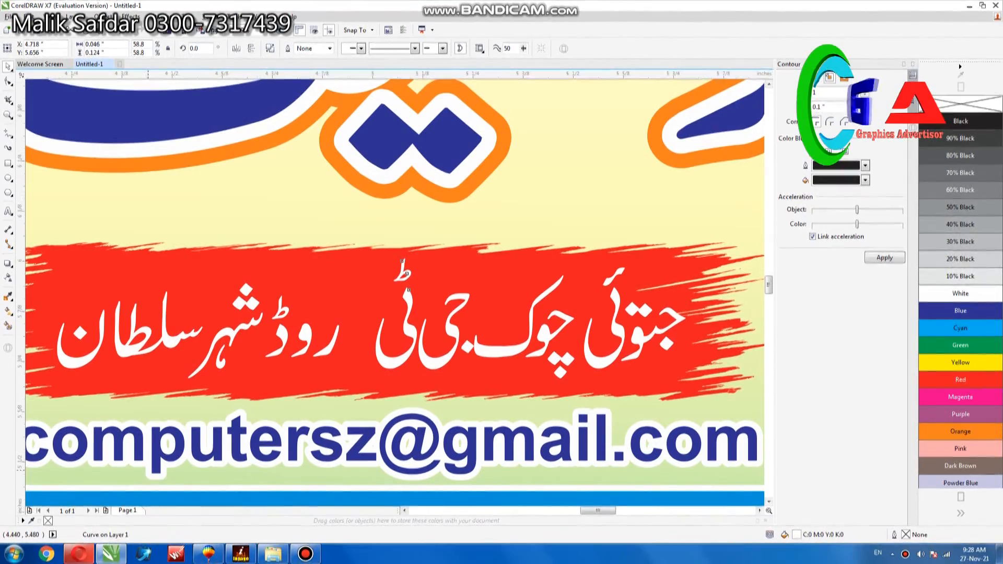
# Move the letters of the fifth word and the whole sixth word of the address line right to close the gaps.
pyautogui.scroll(-2, 263, 381)
pyautogui.moveTo(769, 285); pyautogui.dragTo(769, 294)
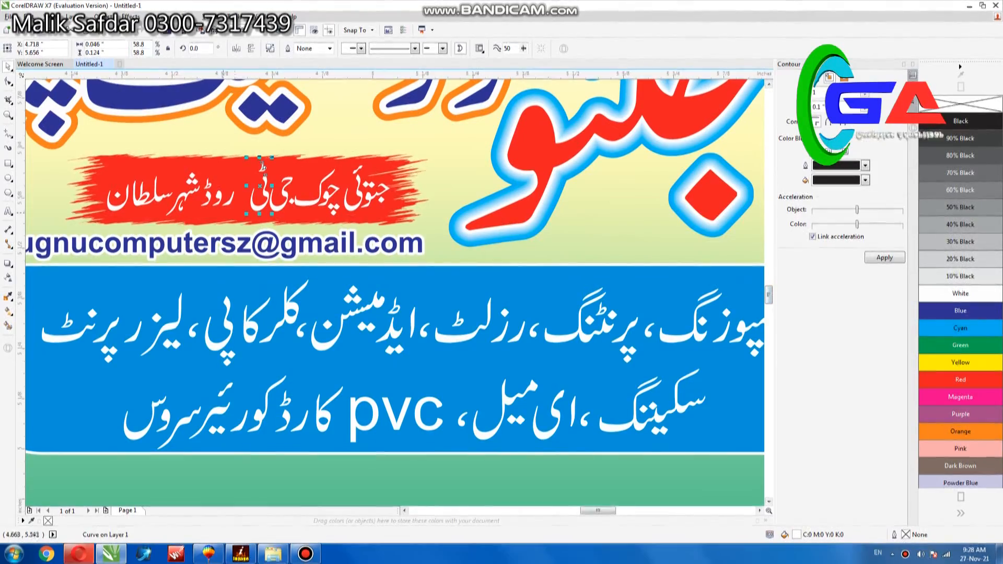
pyautogui.moveTo(226, 204)
pyautogui.mouseDown()
pyautogui.moveTo(241, 204)
pyautogui.moveTo(223, 197)
pyautogui.mouseUp()
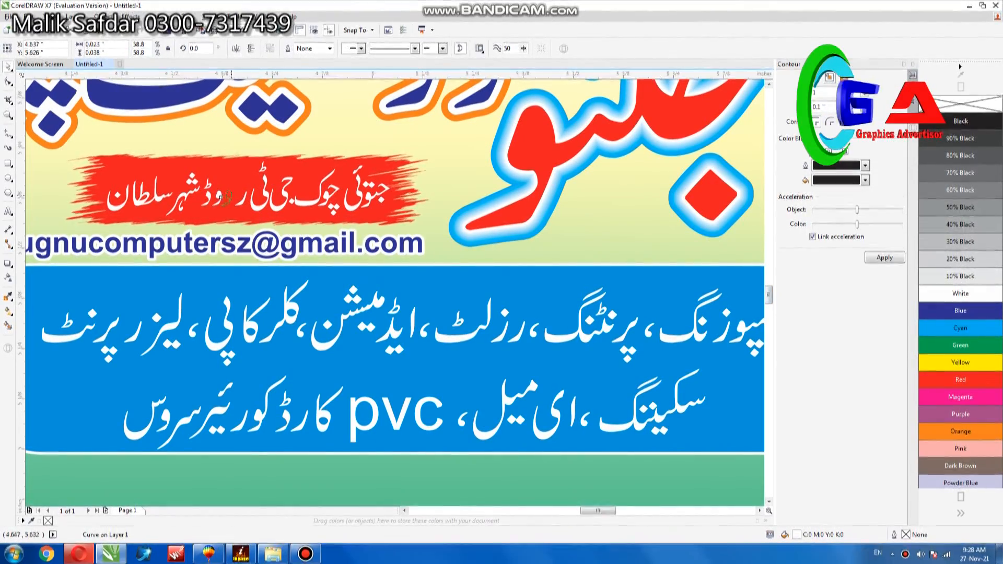
pyautogui.click(208, 185)
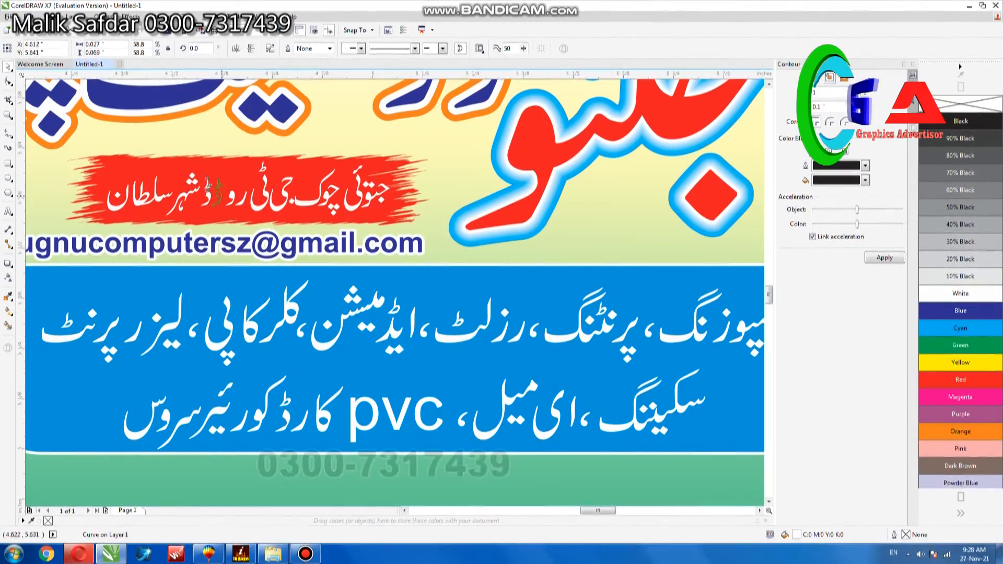
pyautogui.moveTo(219, 185); pyautogui.dragTo(222, 185)
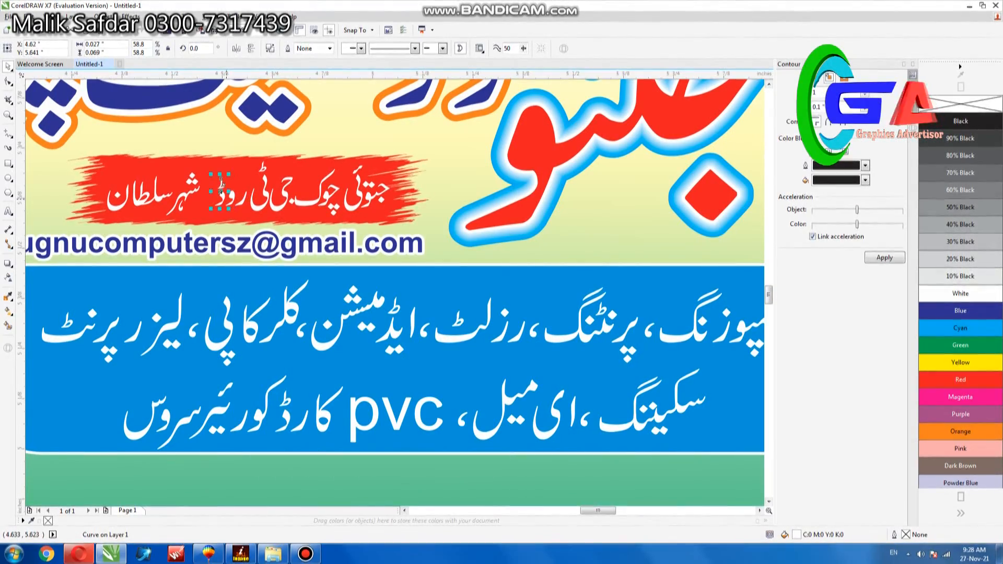
pyautogui.click(183, 195)
pyautogui.moveTo(184, 195); pyautogui.dragTo(200, 195)
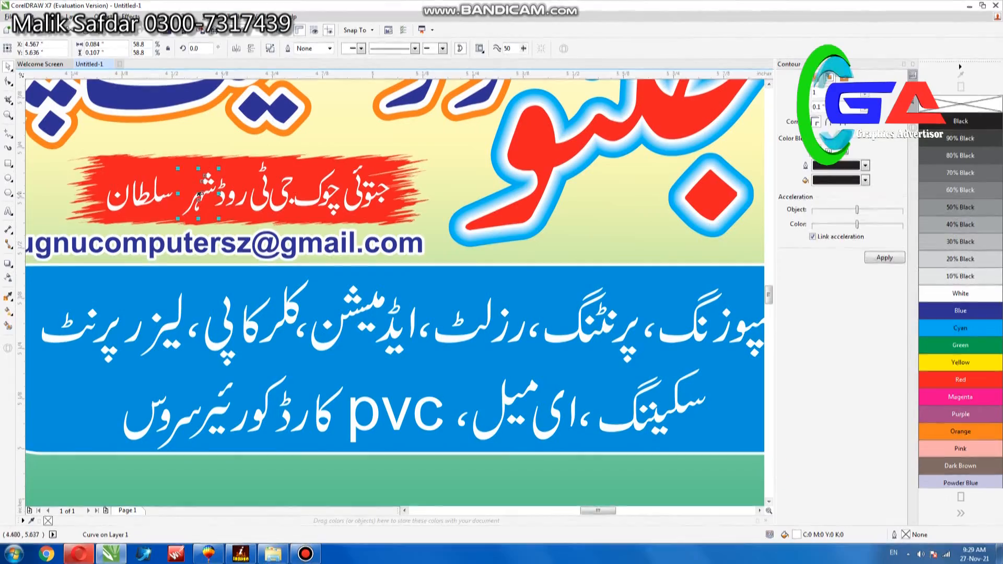
# Move both pieces of the last word in the address line right, up against the preceding word.
pyautogui.click(151, 194)
pyautogui.moveTo(160, 194); pyautogui.dragTo(165, 195)
pyautogui.click(117, 195)
pyautogui.moveTo(119, 196); pyautogui.dragTo(134, 196)
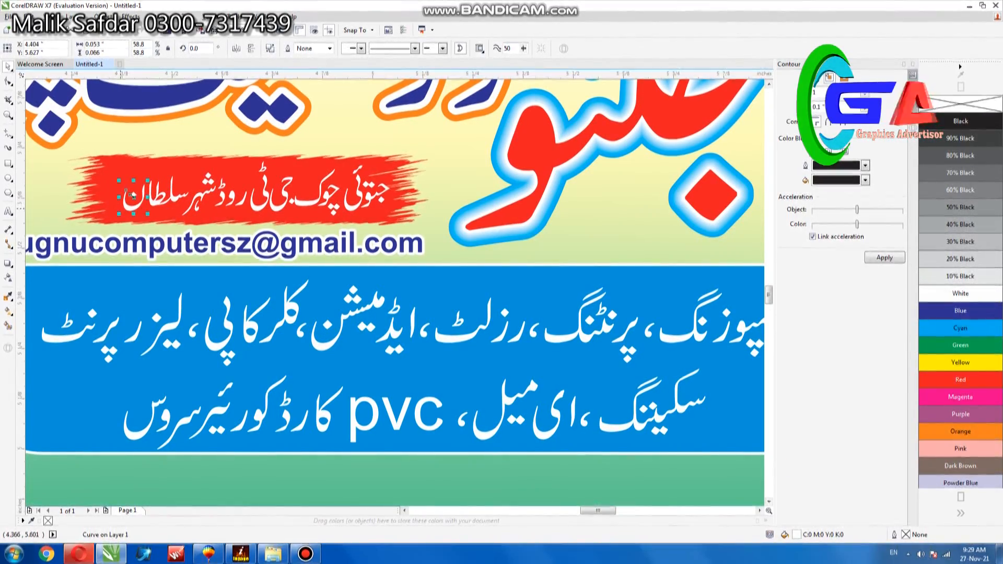
# Combine the 12 letter pieces of the address line into one curve and shift it 0.03 inches left on the red brush stroke.
pyautogui.scroll(-2, 134, 196)
pyautogui.moveTo(572, 134); pyautogui.dragTo(122, 219)
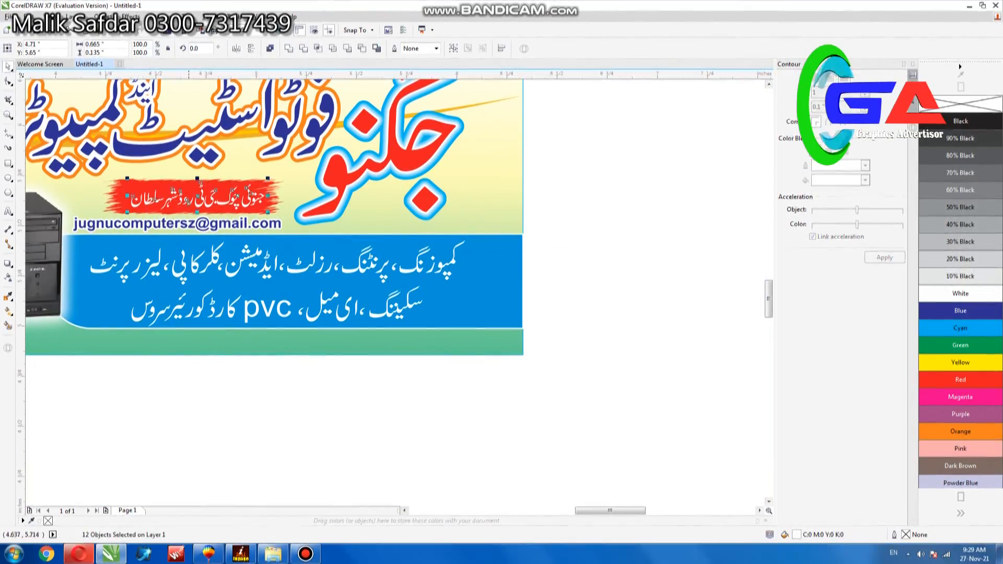
pyautogui.hotkey('ctrl', 'l')
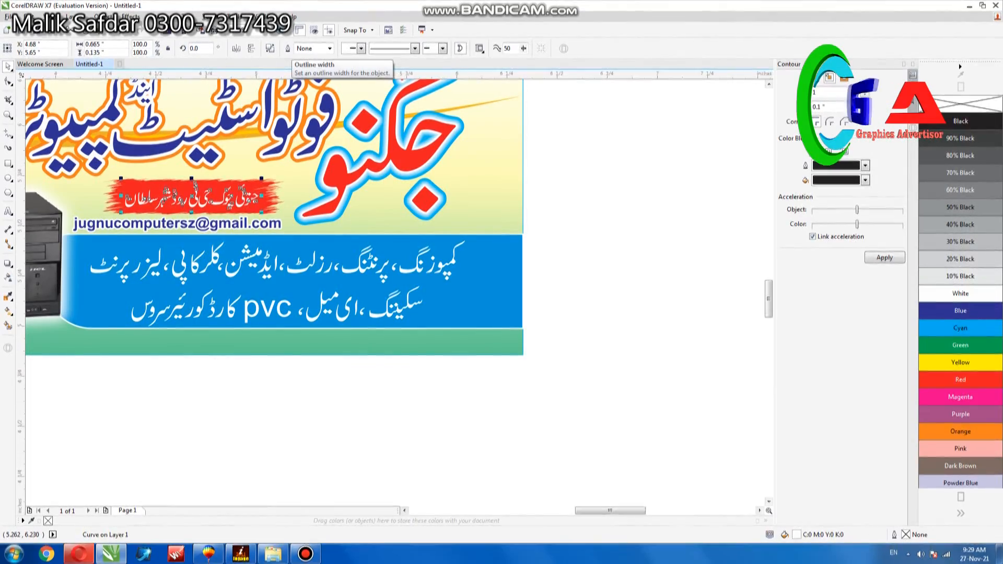
pyautogui.press('F4')
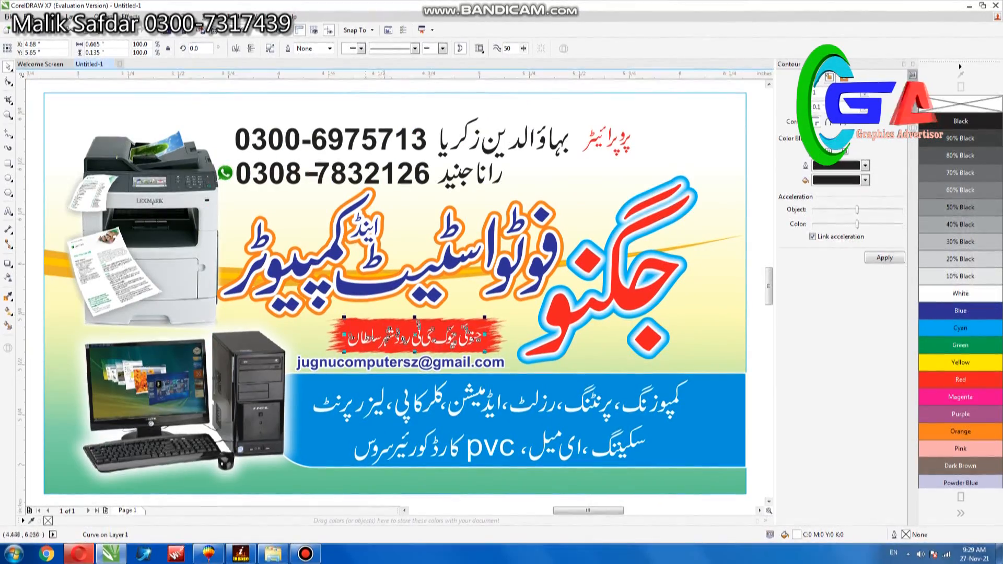
# Shift both phone numbers and the name text beside them 0.03 inches right, away from the printer image.
pyautogui.click(525, 131)
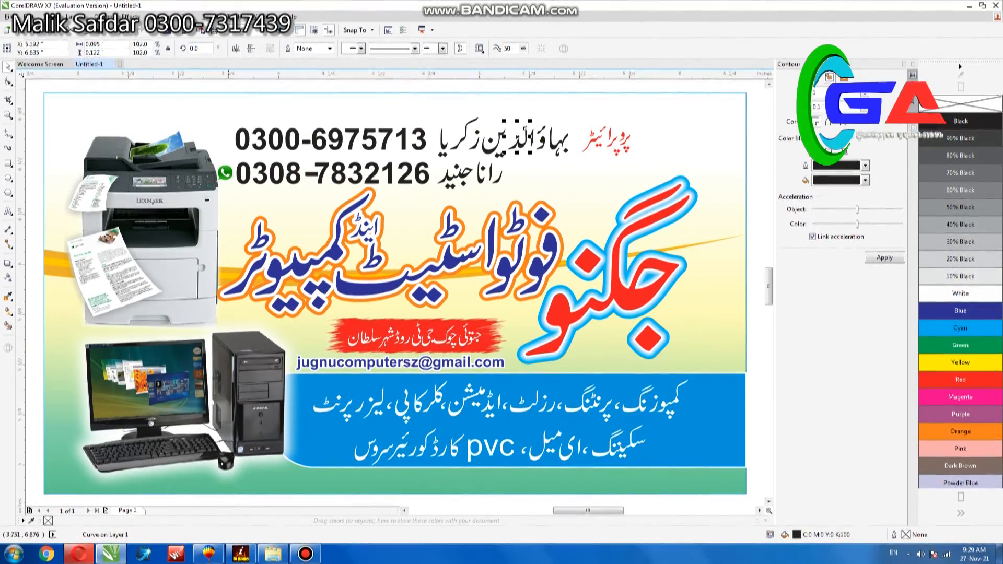
pyautogui.moveTo(229, 83); pyautogui.dragTo(514, 194)
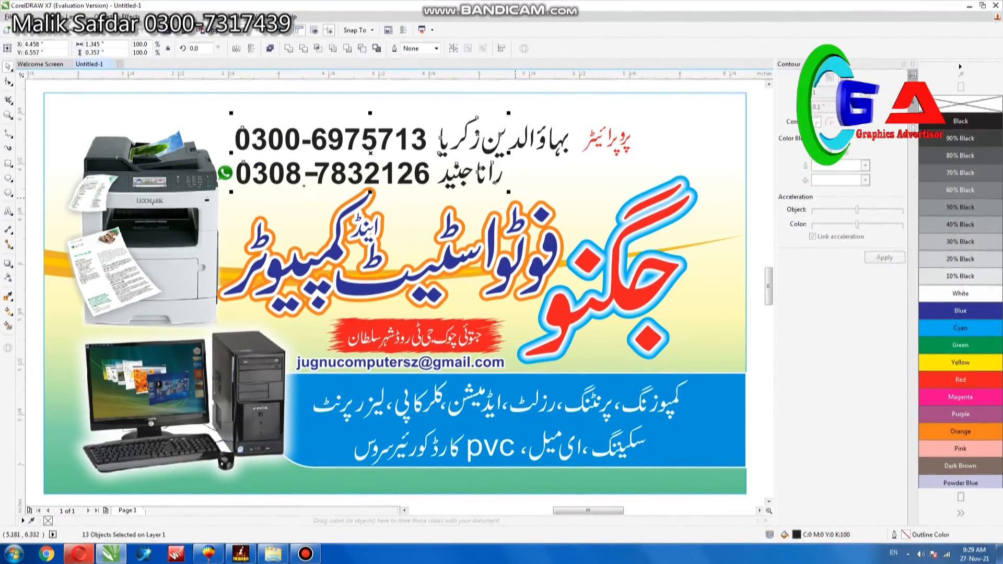
pyautogui.press('Right')
pyautogui.press('Right')
pyautogui.press('Right')
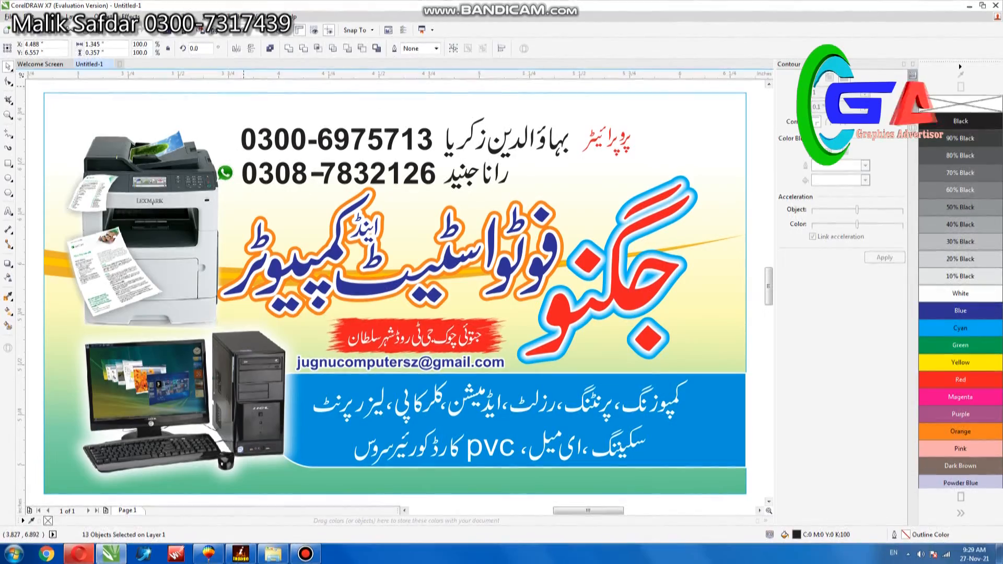
pyautogui.press('Escape')
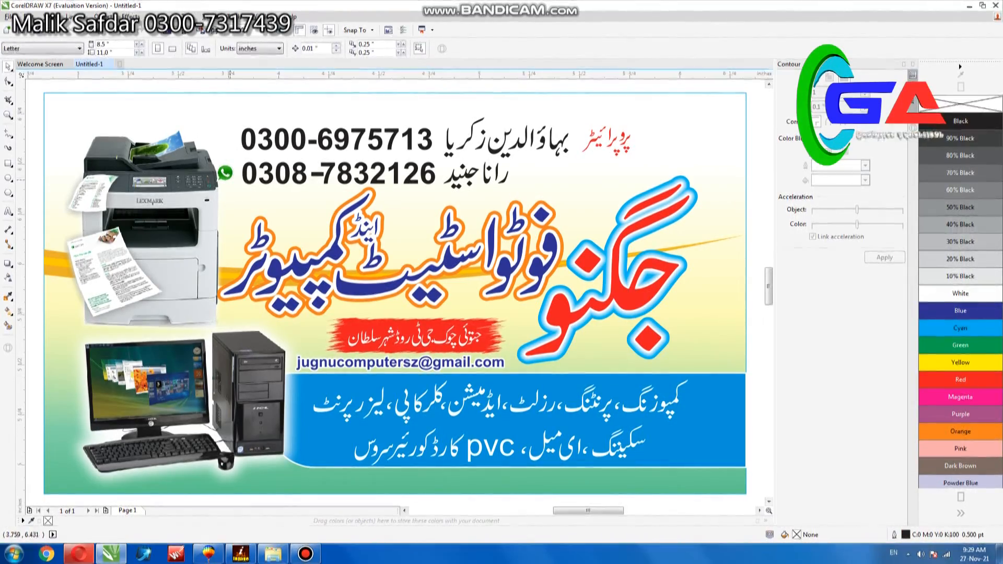
# Move the WhatsApp icon right beside the second phone number and recolour the name and phone lines blue.
pyautogui.click(225, 173)
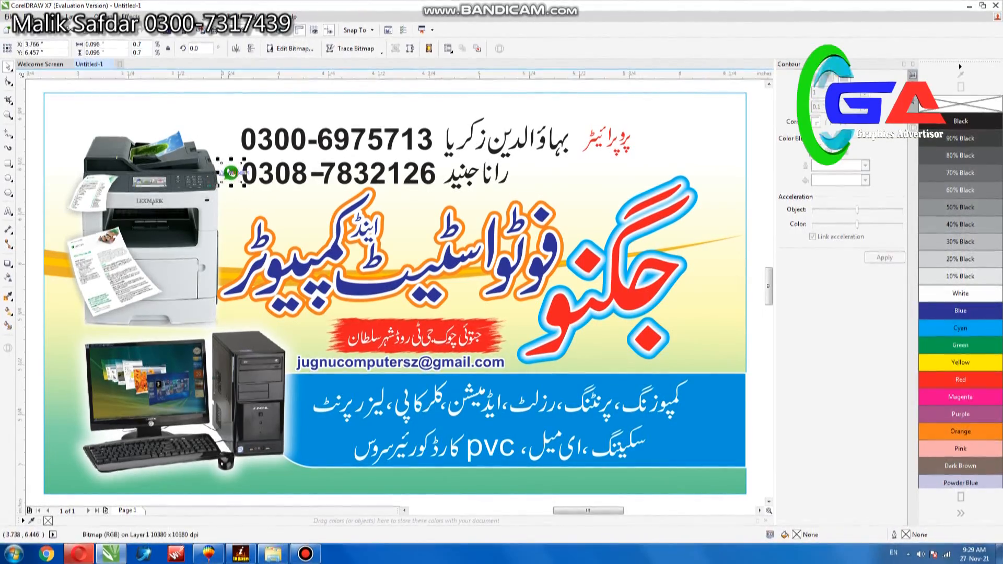
pyautogui.moveTo(227, 92); pyautogui.dragTo(583, 214)
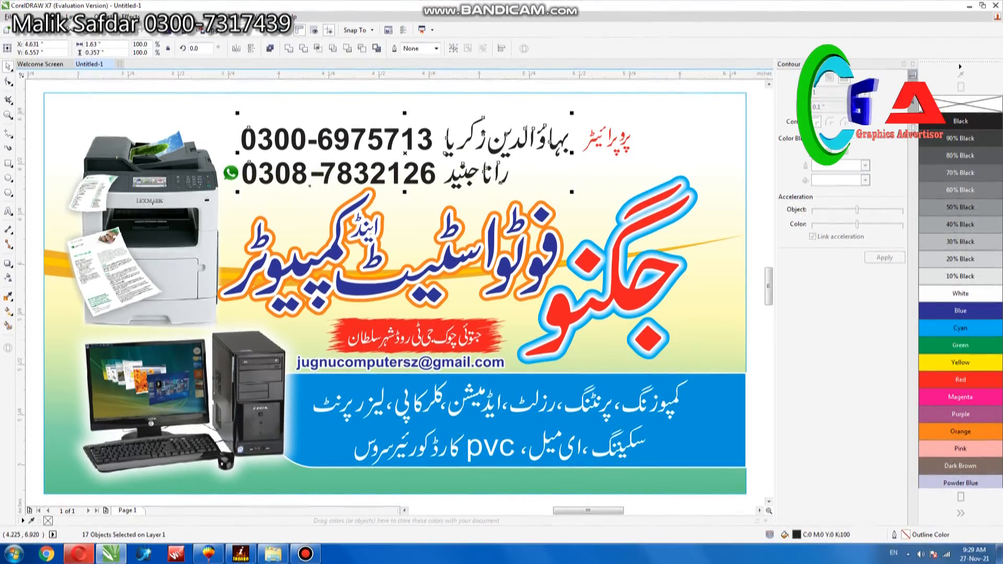
pyautogui.hotkey('ctrl', 'q')
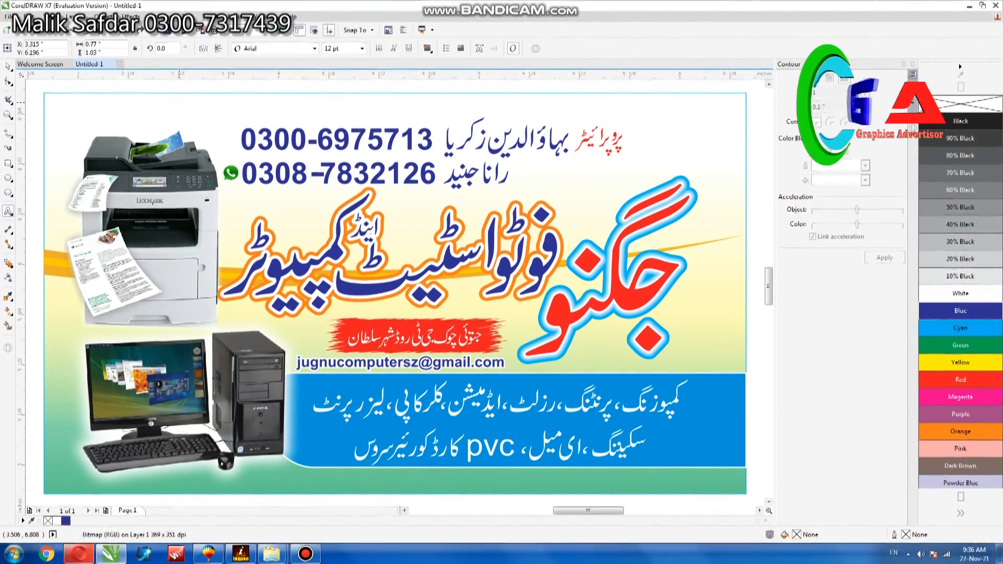
pyautogui.click(179, 103)
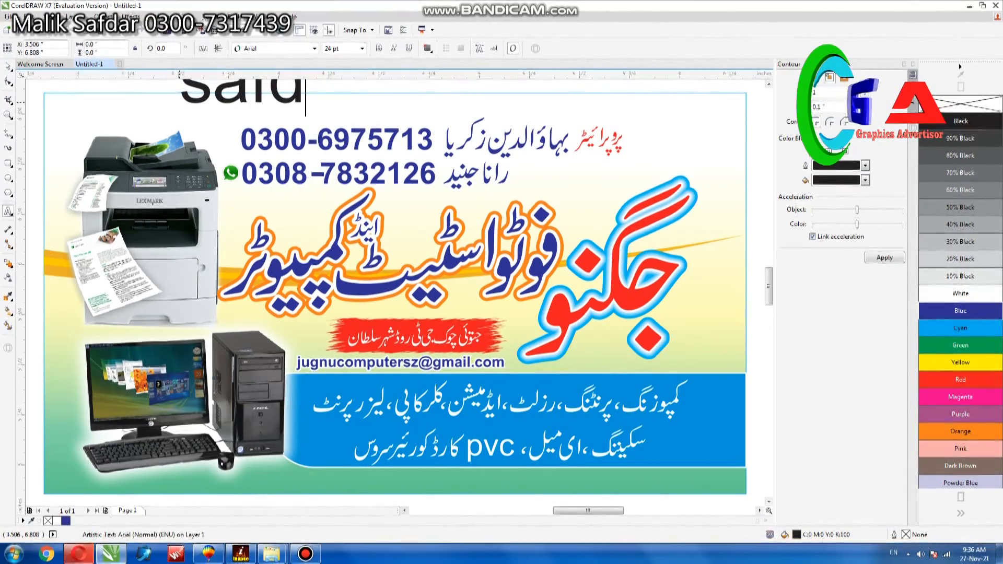
pyautogui.write('r')
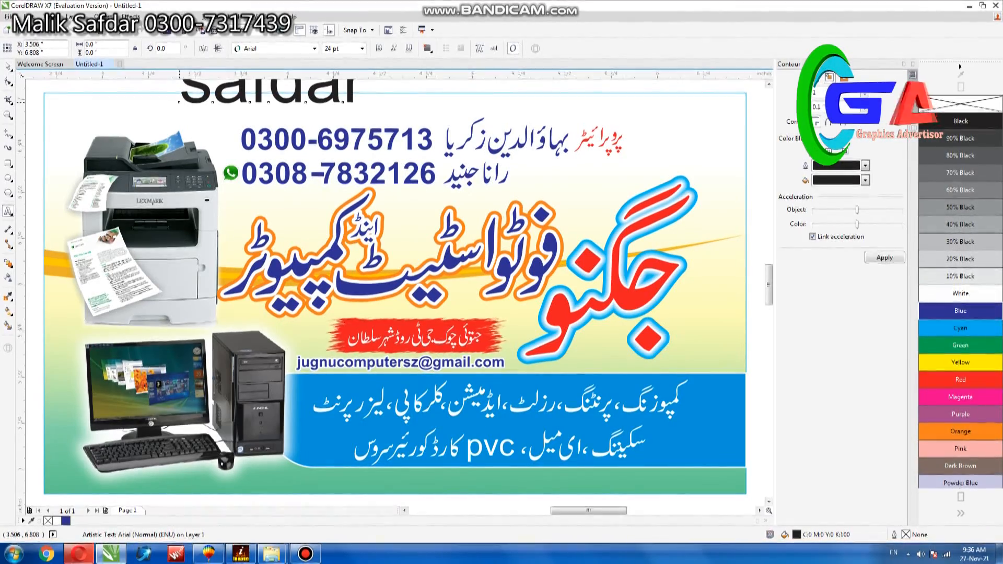
pyautogui.press('F4')
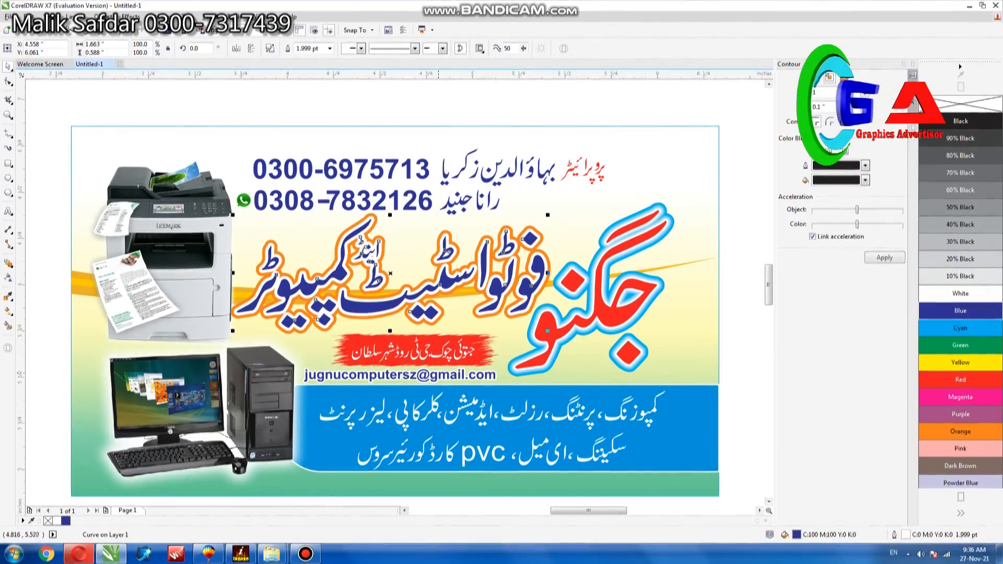
# Fill the e-mail line under the red address strip with green.
pyautogui.click(427, 366)
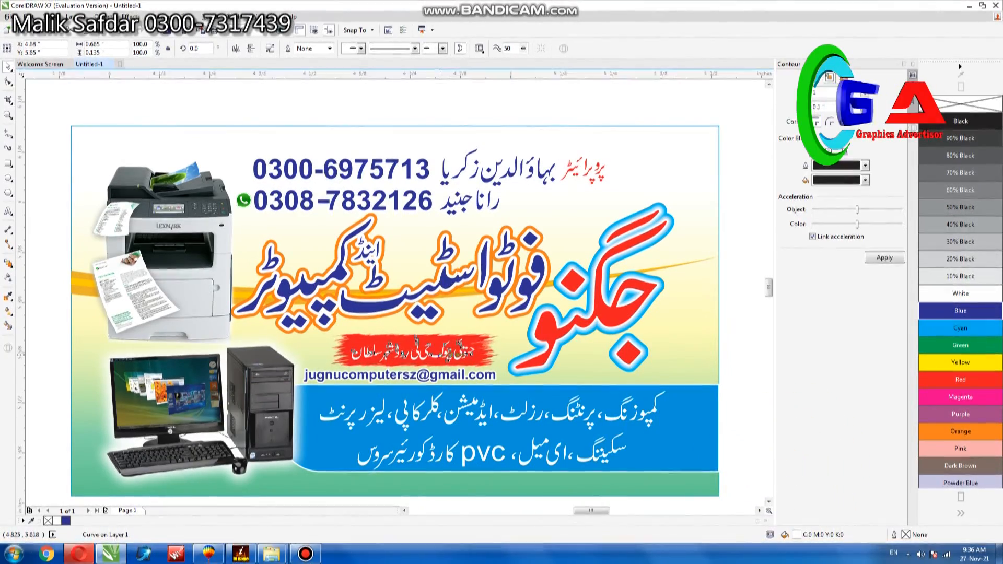
pyautogui.scroll(2, 440, 357)
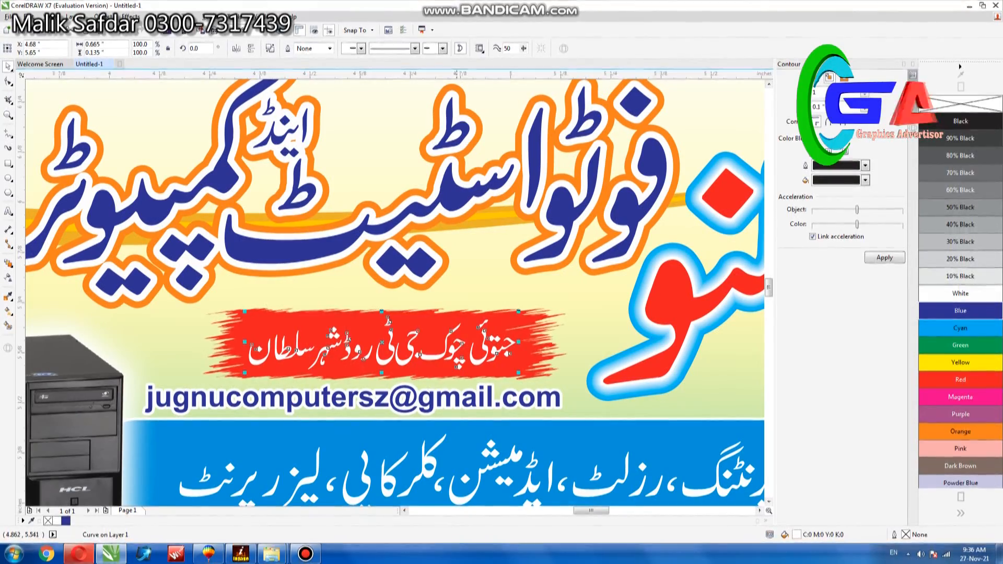
pyautogui.click(458, 394)
pyautogui.click(353, 398)
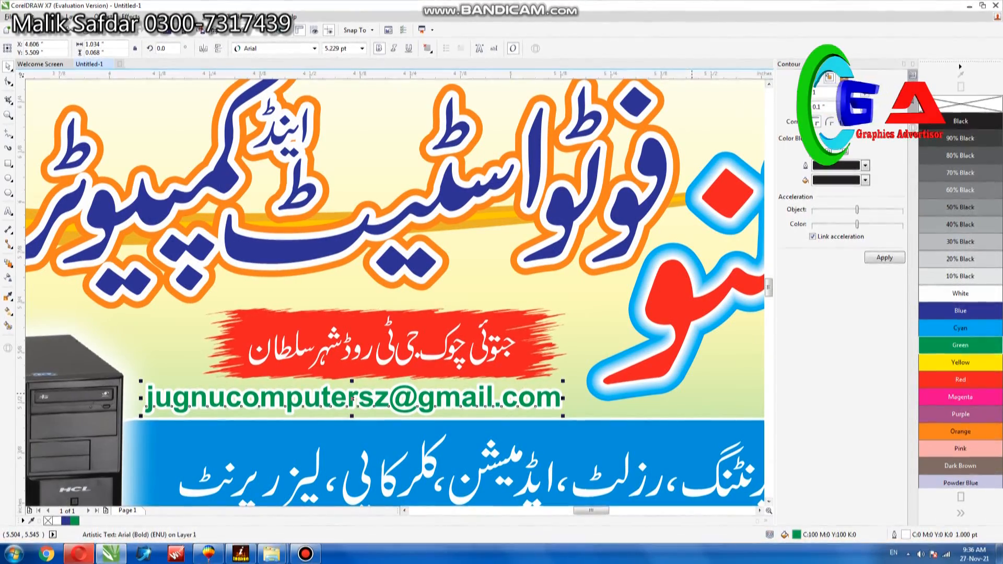
# Change the e-mail line's fill to a custom dark green, C97 M33 Y100 K26.
pyautogui.hotkey('shift', 'F11')
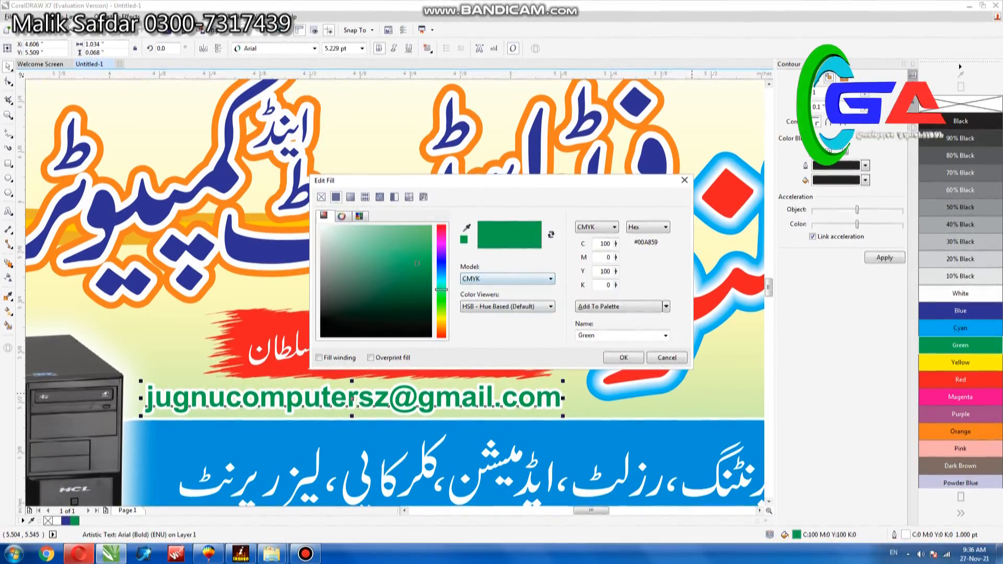
pyautogui.click(421, 287)
pyautogui.moveTo(421, 287); pyautogui.dragTo(420, 289)
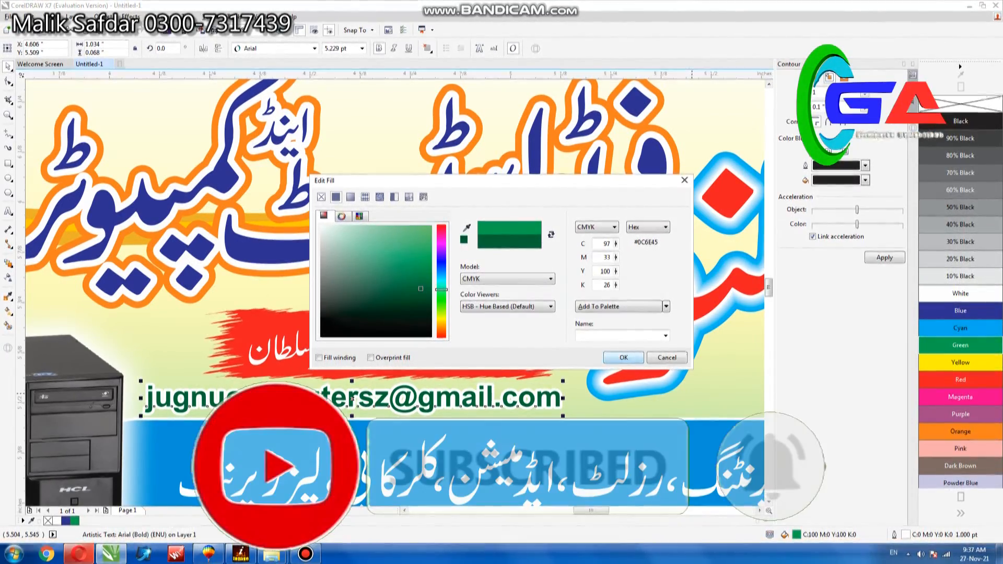
pyautogui.click(624, 358)
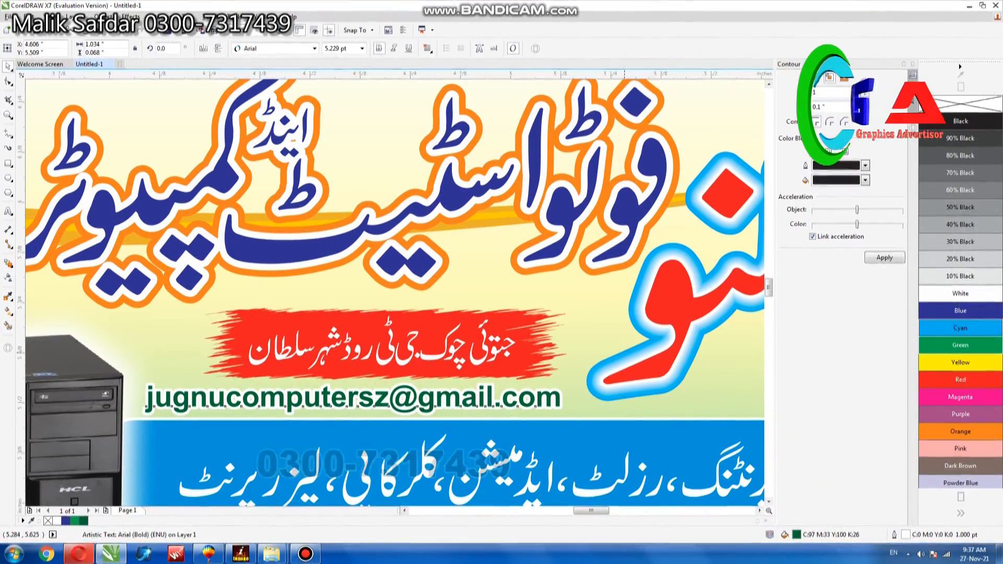
# Try a cyan fill on the e-mail line and set it back to blue.
pyautogui.click(960, 328)
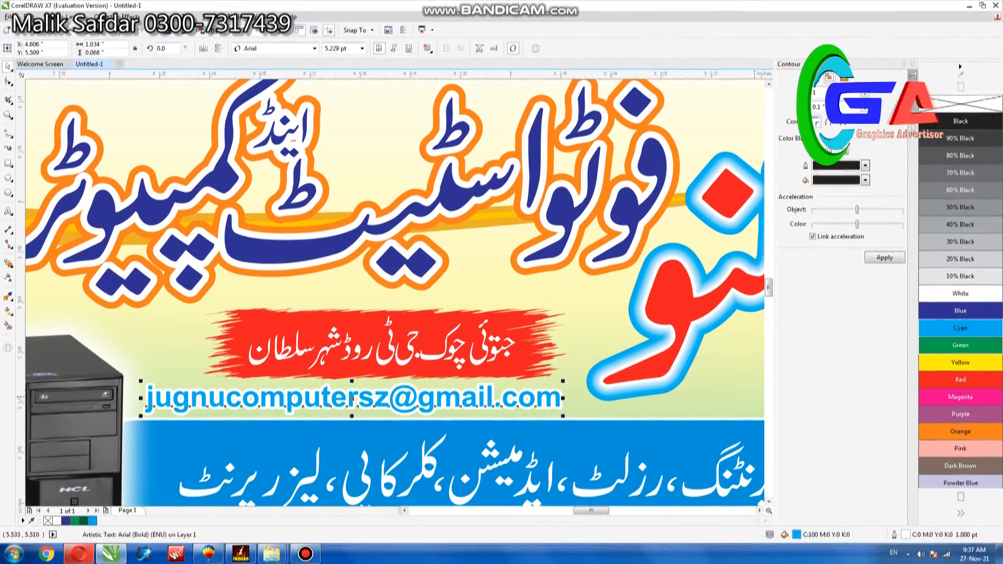
pyautogui.click(960, 345)
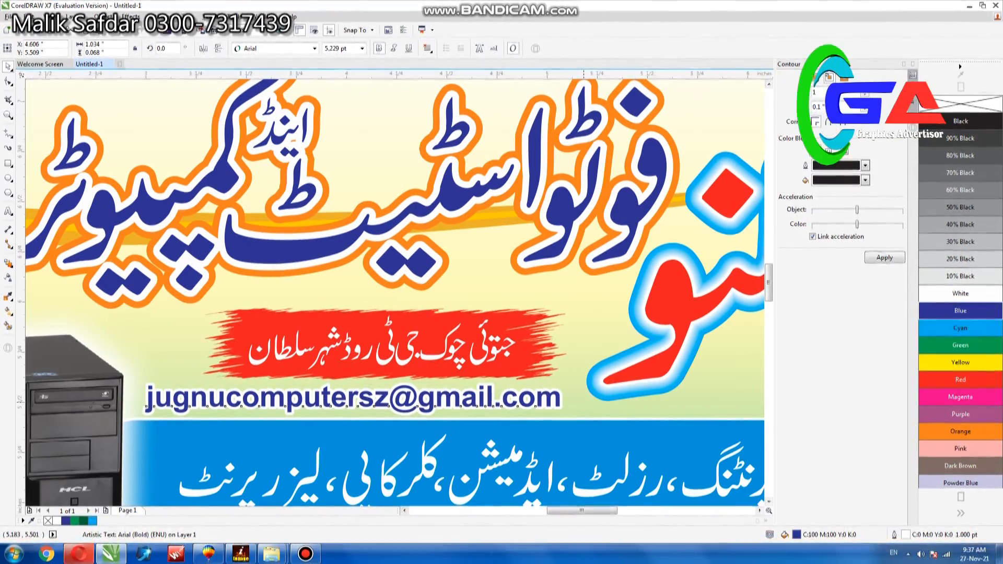
# Tighten the letter spacing of the word ایڈمیشن in the upper service line of the blue panel.
pyautogui.scroll(-1, 583, 403)
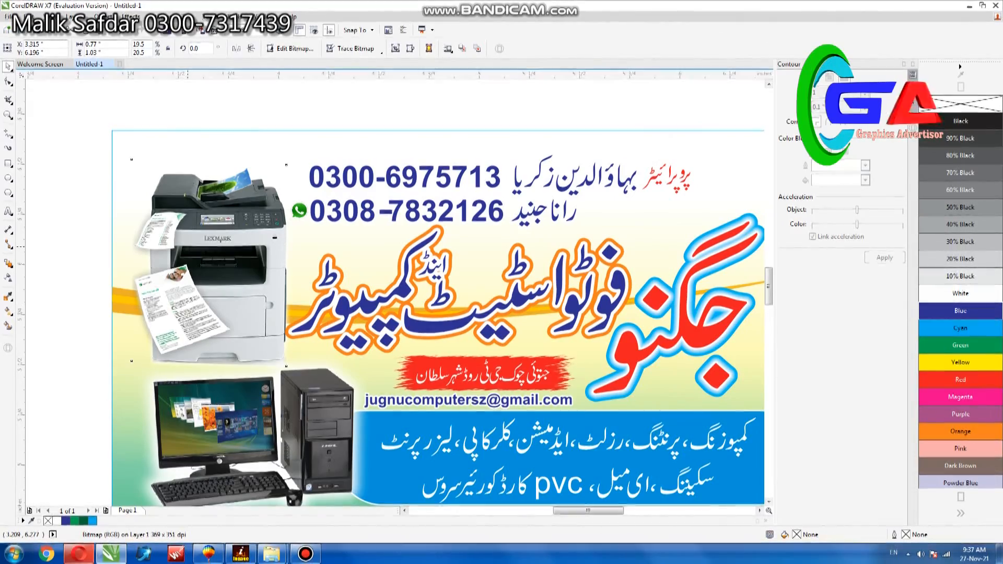
pyautogui.press('F4')
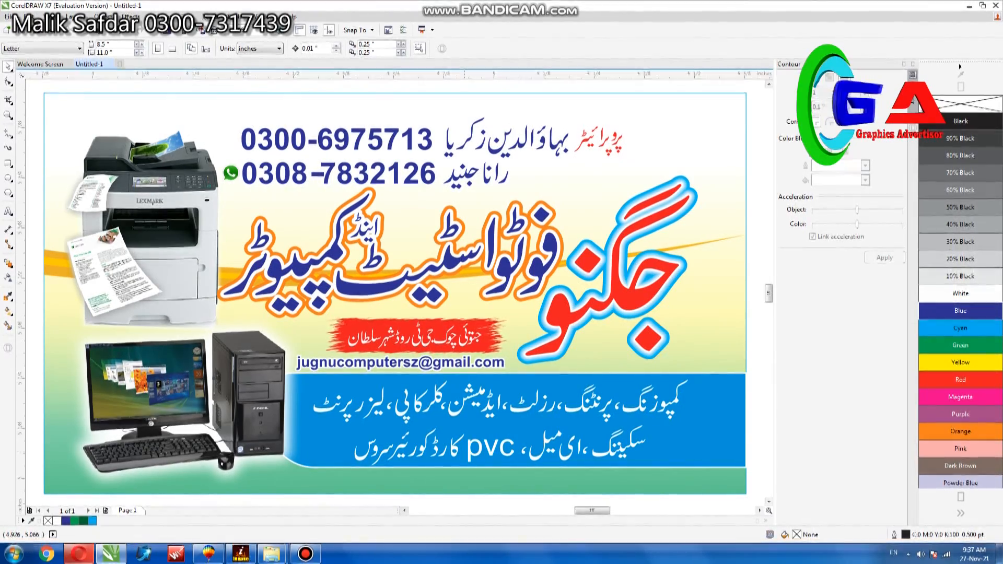
pyautogui.scroll(3, 464, 452)
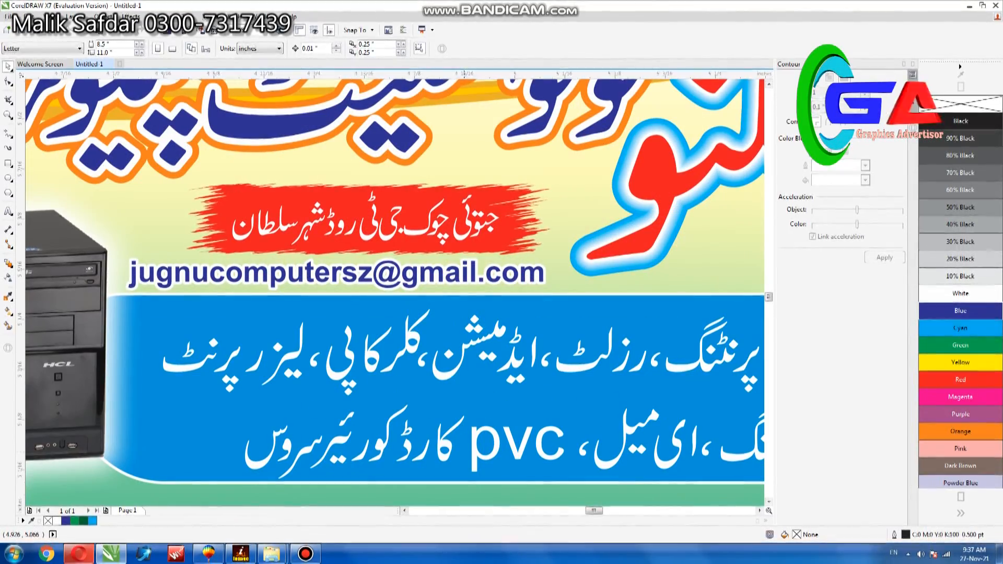
pyautogui.scroll(3, 465, 442)
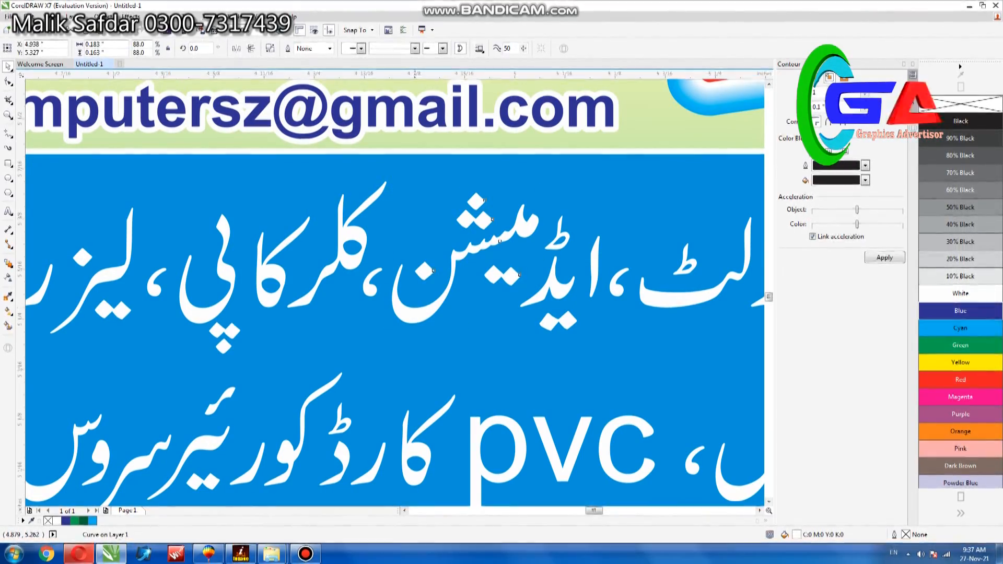
pyautogui.moveTo(419, 310); pyautogui.dragTo(424, 308)
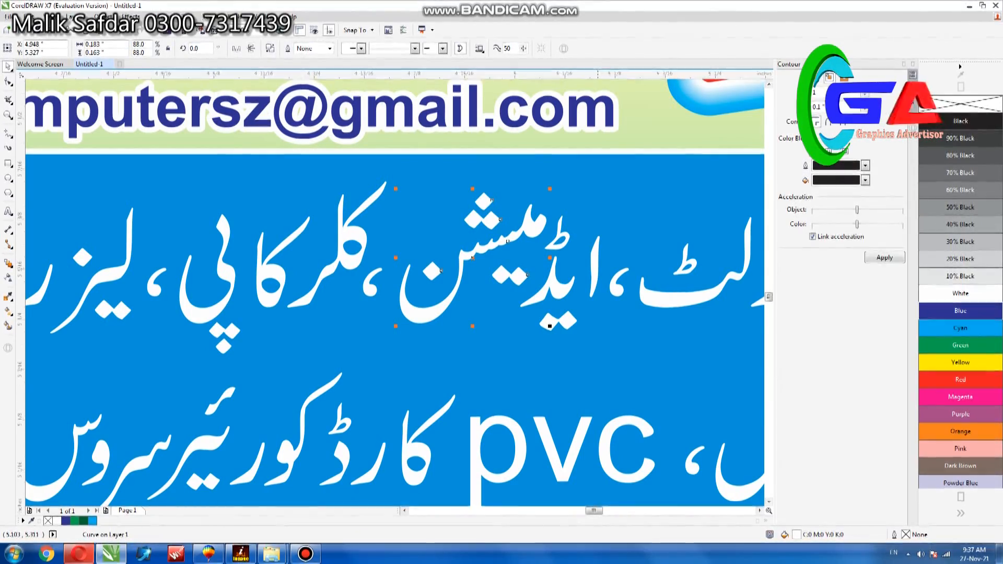
pyautogui.moveTo(594, 266); pyautogui.dragTo(591, 266)
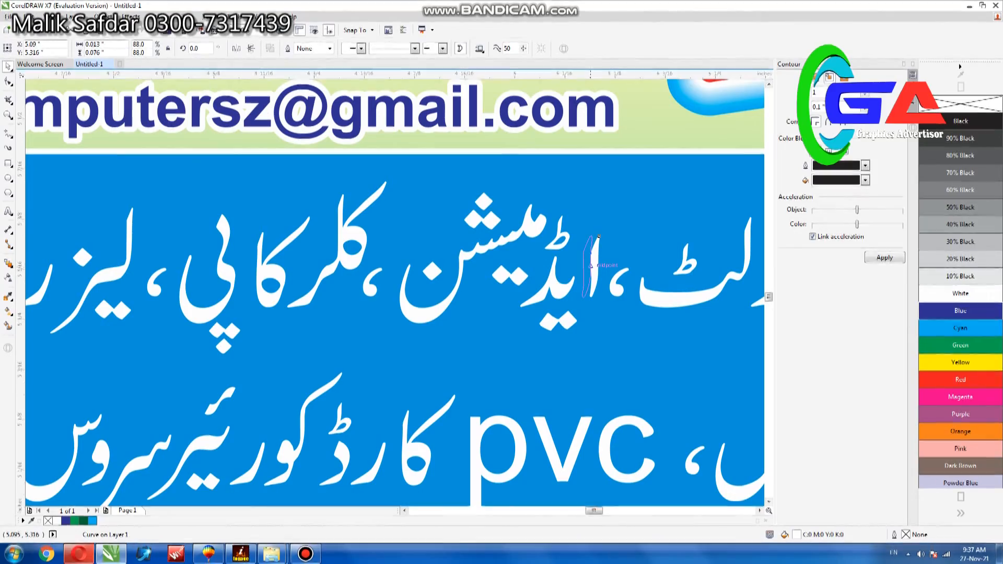
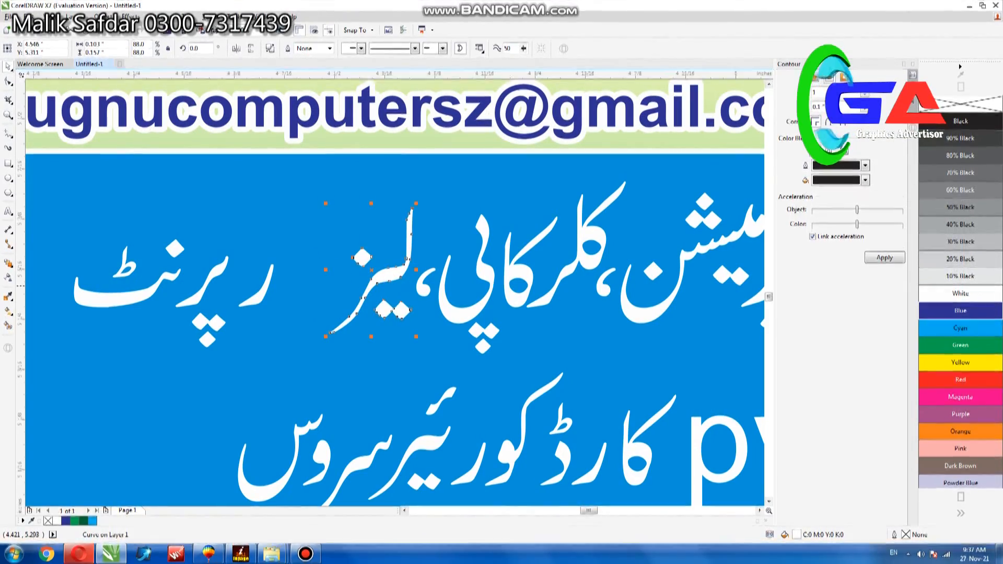
# Shift the last letter of لیزر and the letters and dots of پرنٹ toward لیز to close the gap.
pyautogui.moveTo(261, 289); pyautogui.dragTo(328, 290)
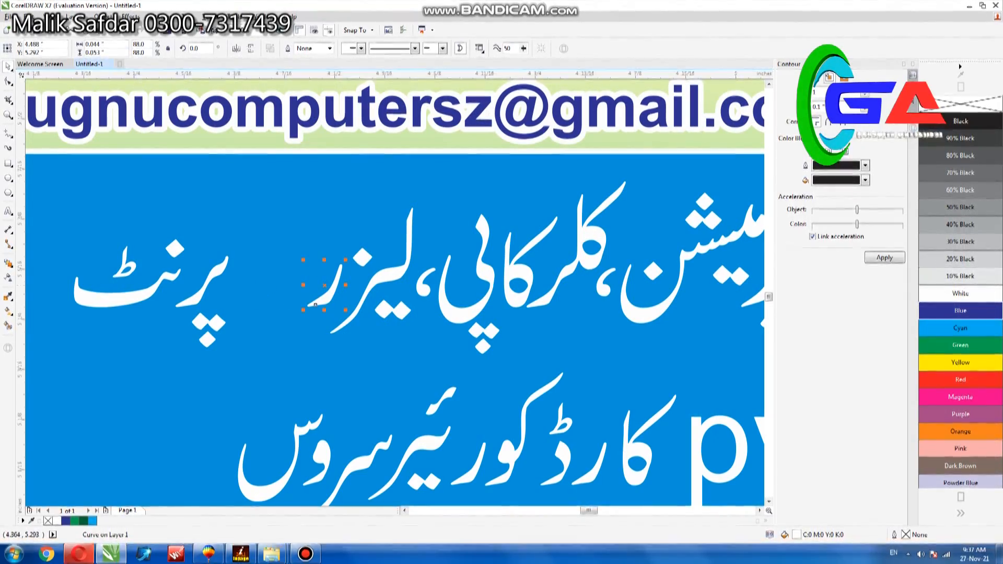
pyautogui.moveTo(211, 281); pyautogui.dragTo(283, 281)
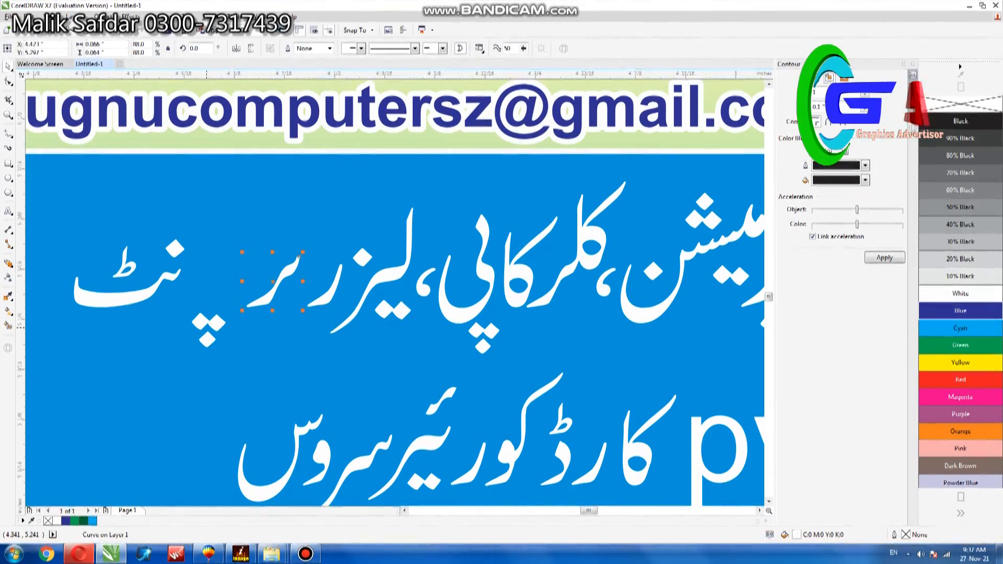
pyautogui.moveTo(208, 325); pyautogui.dragTo(283, 325)
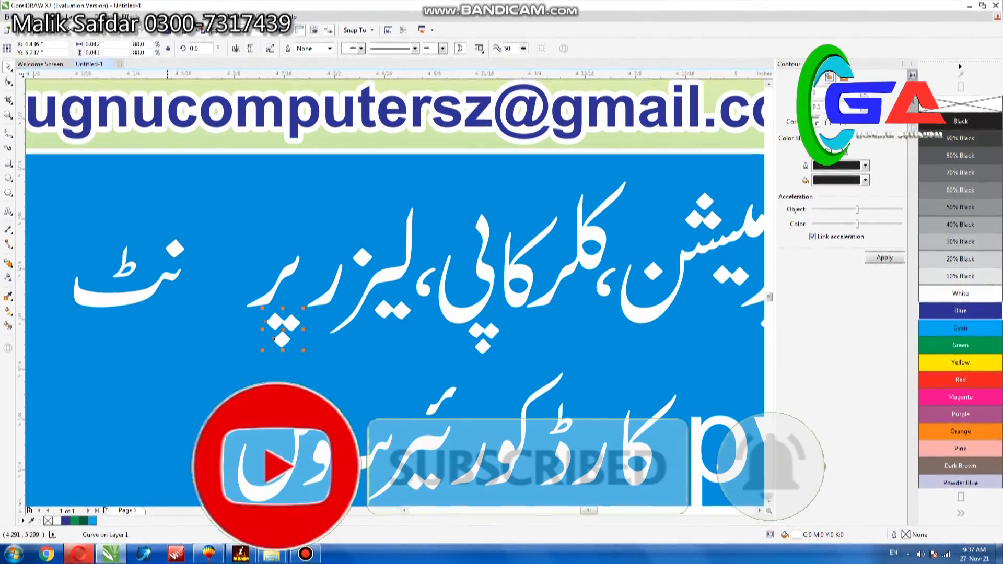
pyautogui.moveTo(167, 277); pyautogui.dragTo(241, 276)
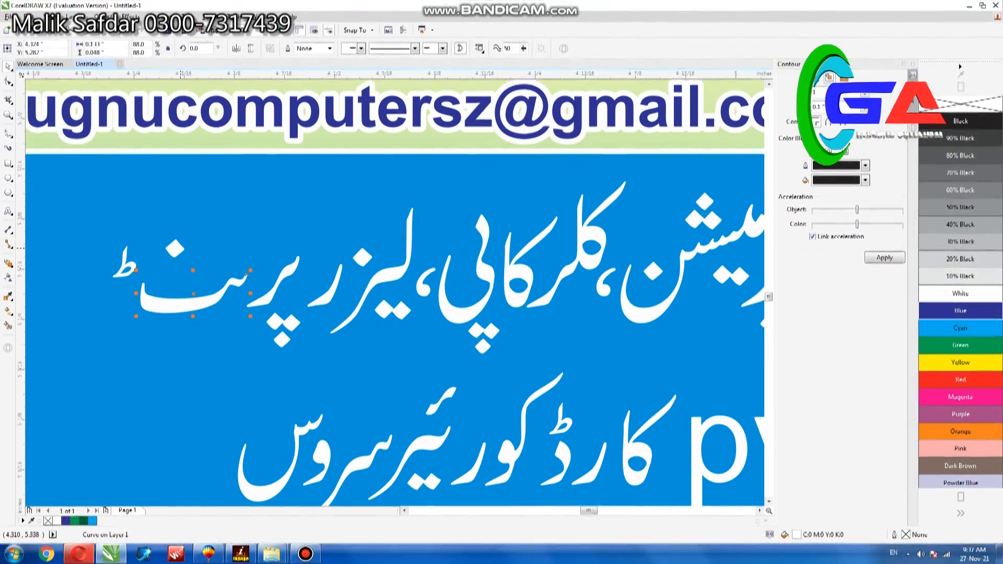
pyautogui.moveTo(178, 247); pyautogui.dragTo(240, 248)
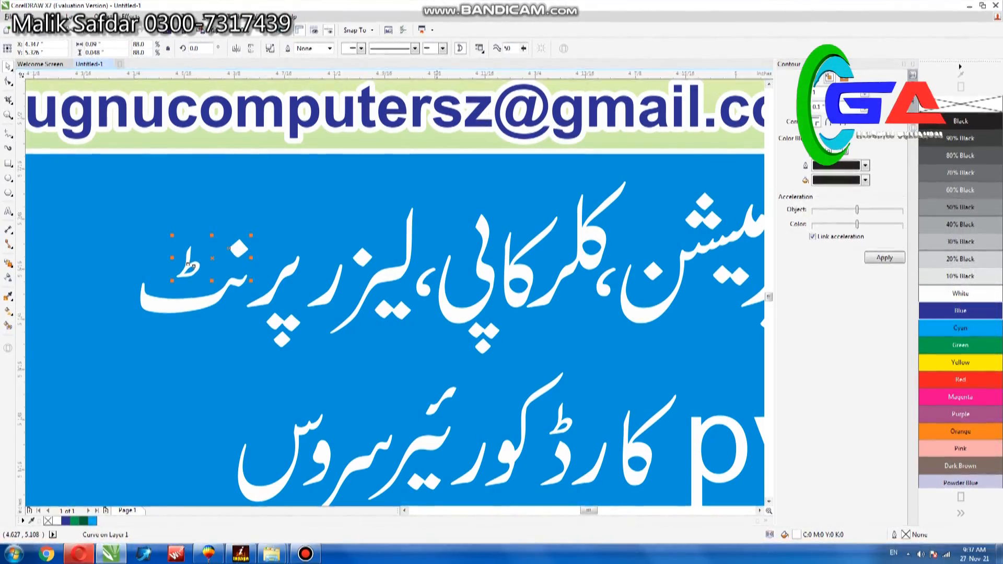
pyautogui.click(436, 444)
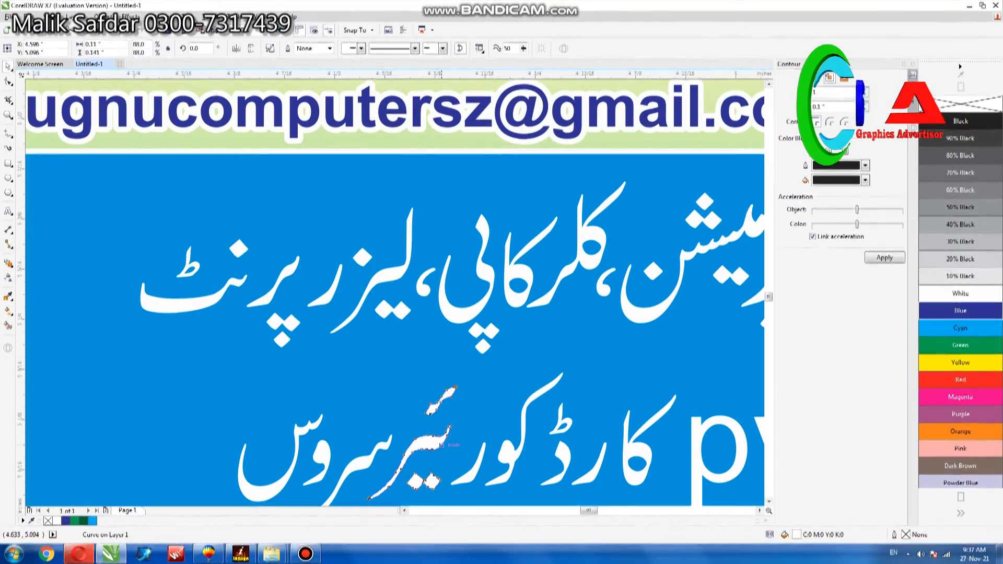
pyautogui.moveTo(441, 445); pyautogui.dragTo(444, 437)
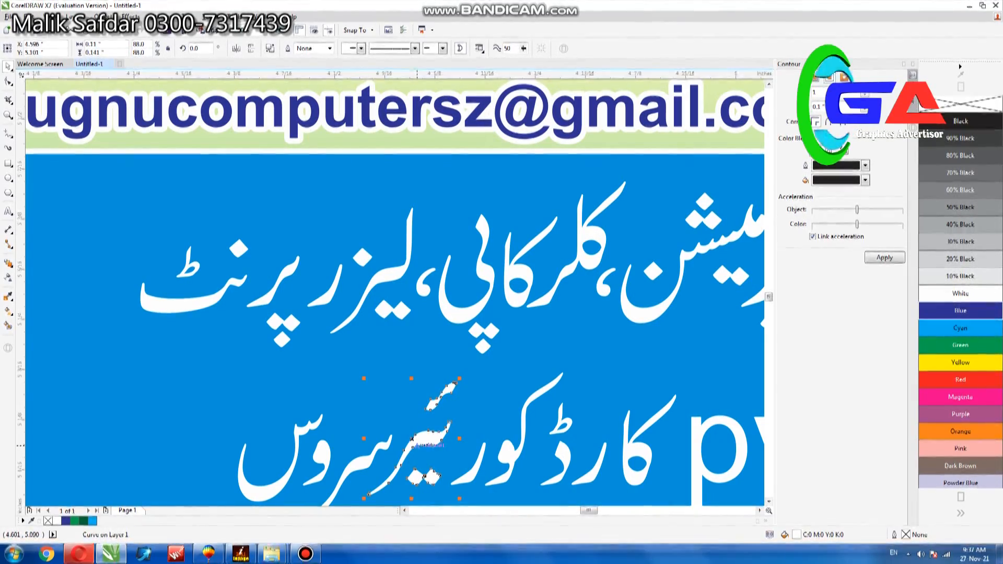
pyautogui.moveTo(412, 439); pyautogui.dragTo(412, 443)
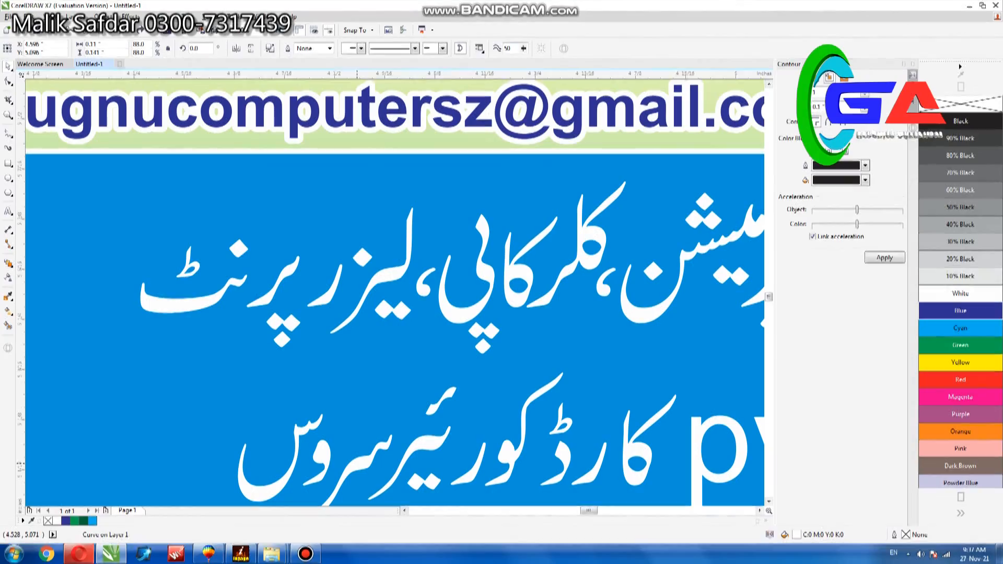
# Tighten the letters of the word سروس at the end of the lower service line.
pyautogui.moveTo(357, 463); pyautogui.dragTo(368, 460)
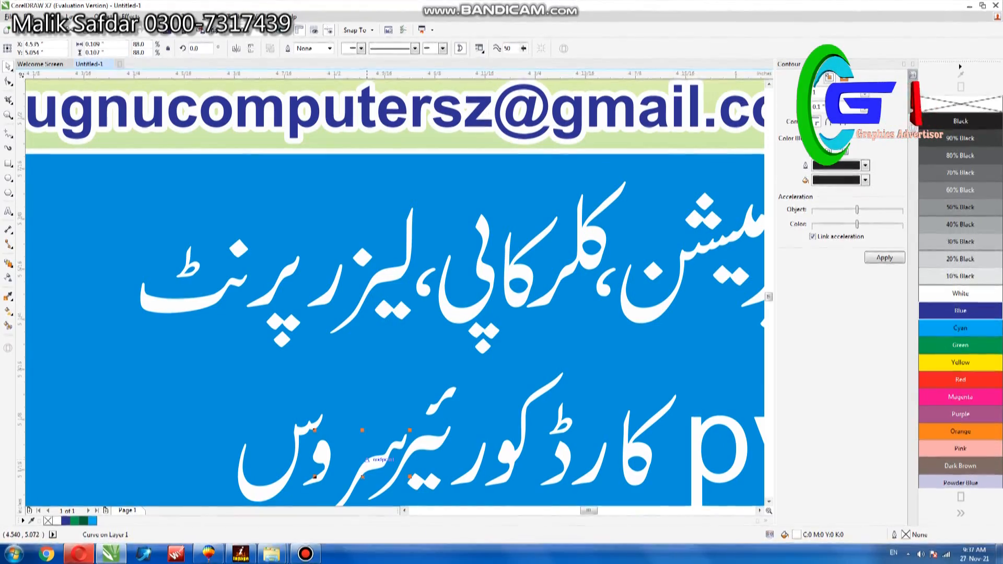
pyautogui.press('Left')
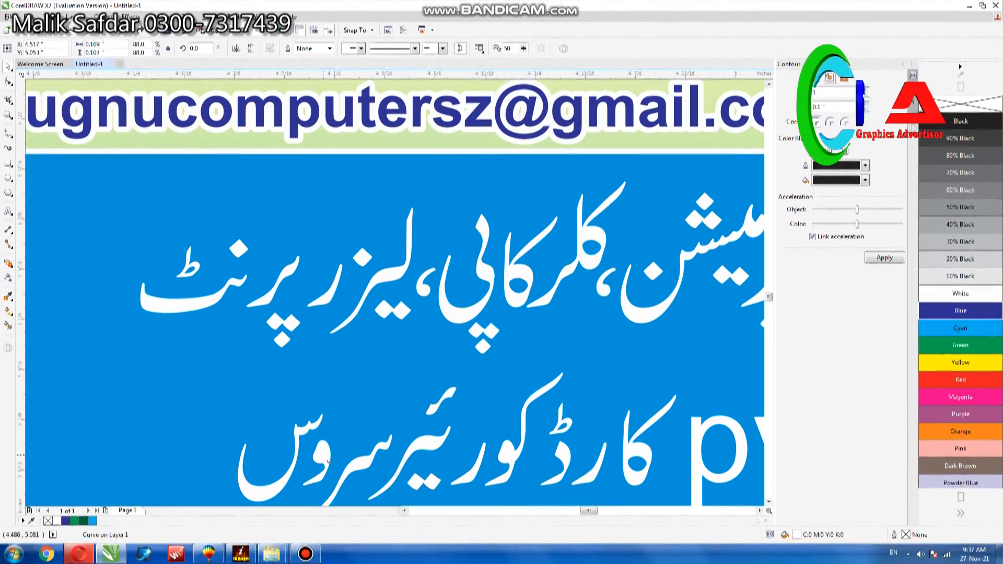
pyautogui.moveTo(323, 455); pyautogui.dragTo(328, 456)
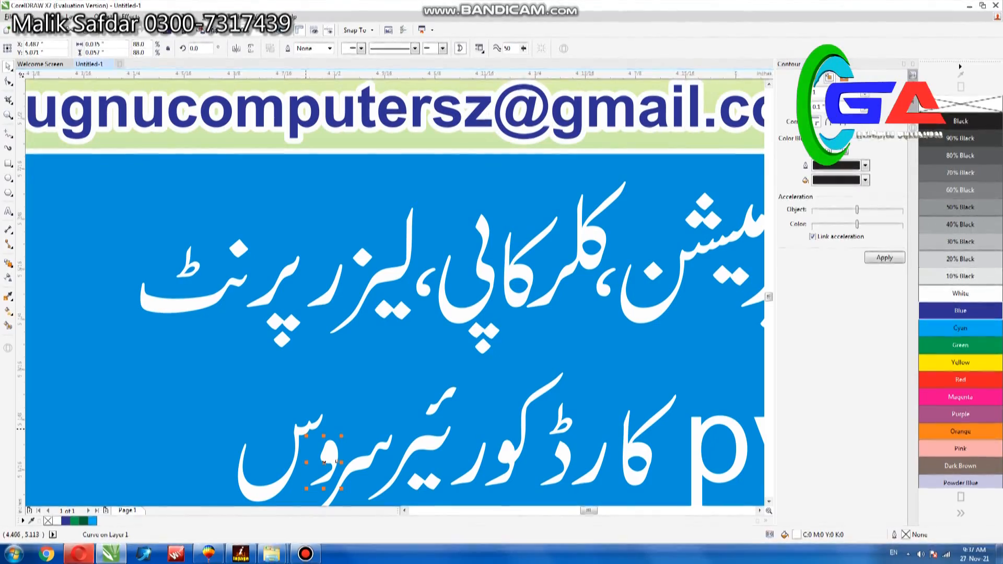
pyautogui.click(308, 429)
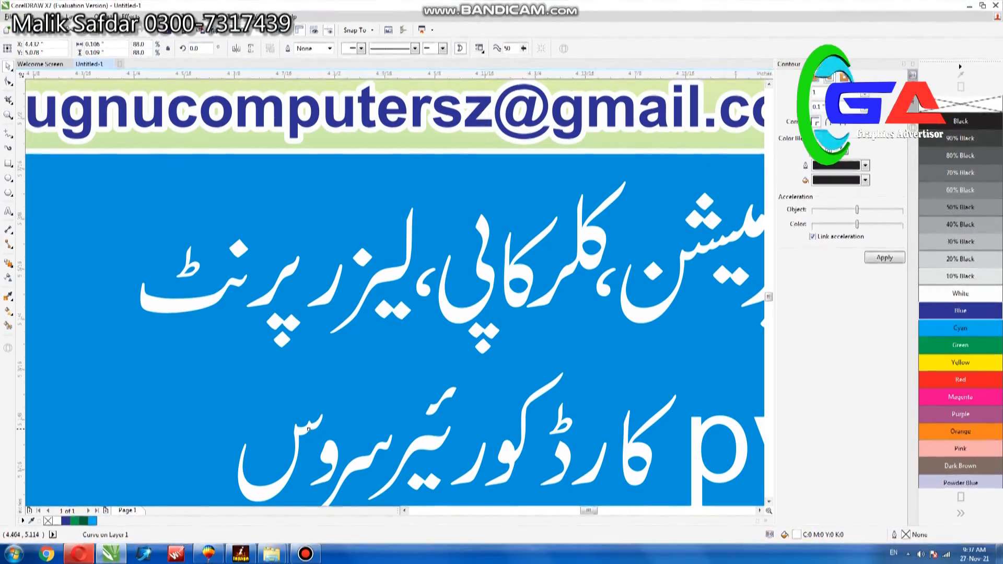
pyautogui.moveTo(308, 429); pyautogui.dragTo(313, 429)
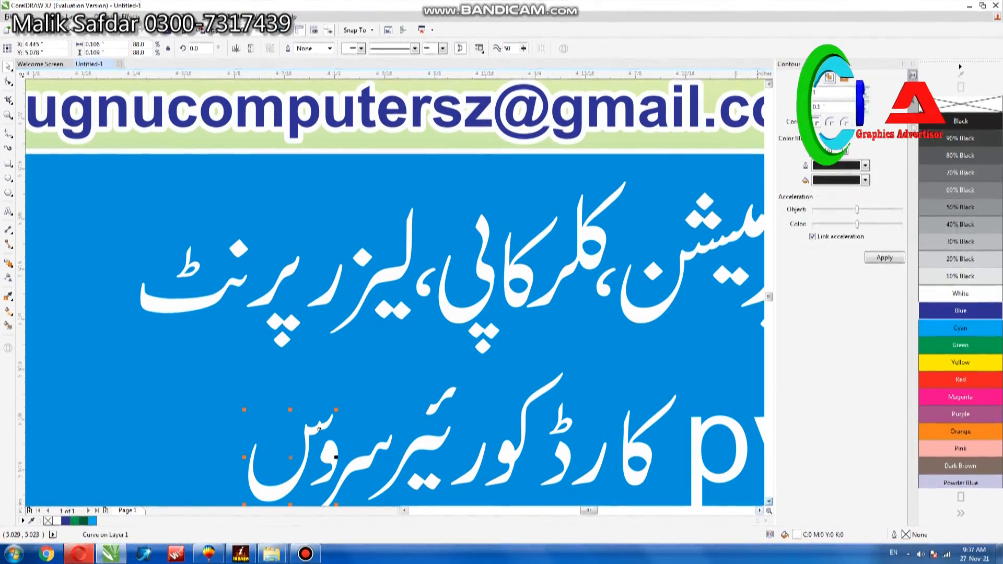
# Move "pvc" up against the comma in the lower service line and bring the letters of کارڈ close beside it.
pyautogui.scroll(-2, 395, 292)
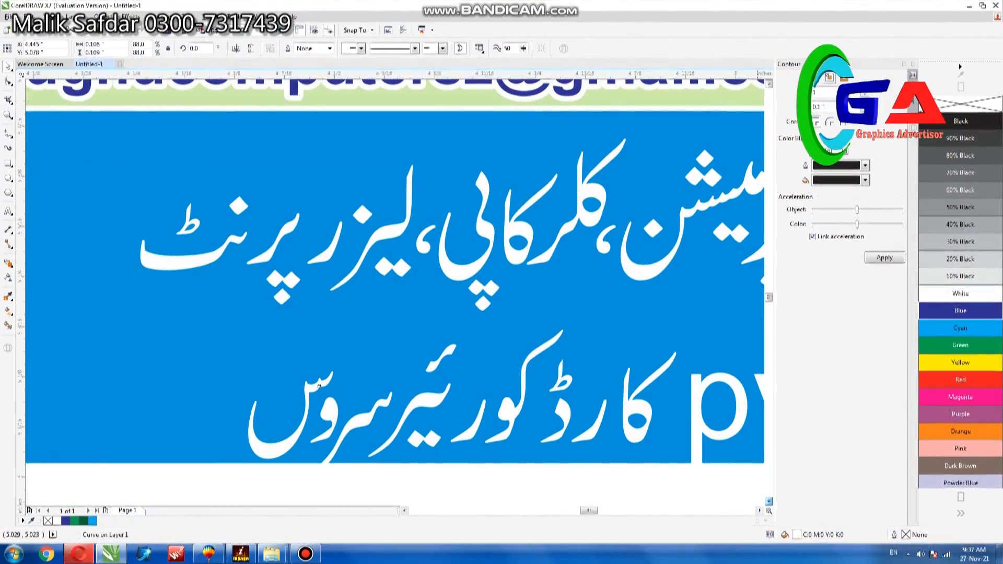
pyautogui.scroll(-1, 319, 387)
pyautogui.scroll(-1, 319, 387)
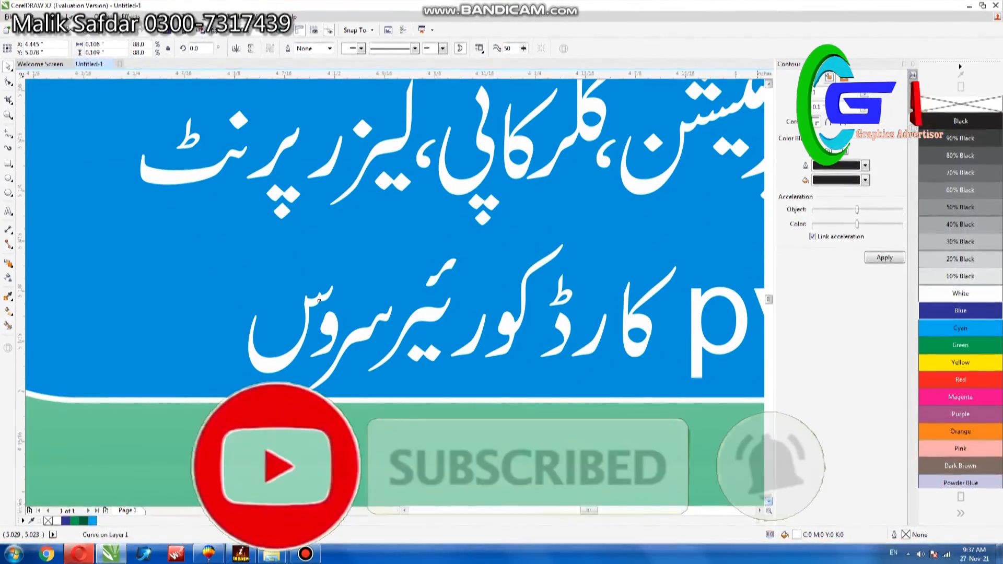
pyautogui.scroll(-1, 395, 293)
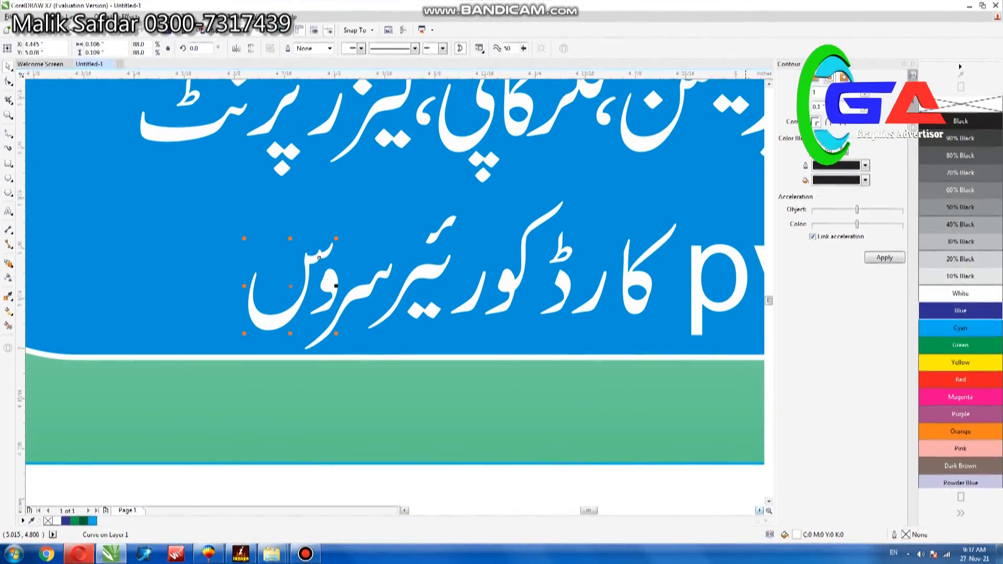
pyautogui.hscroll(3, 395, 261)
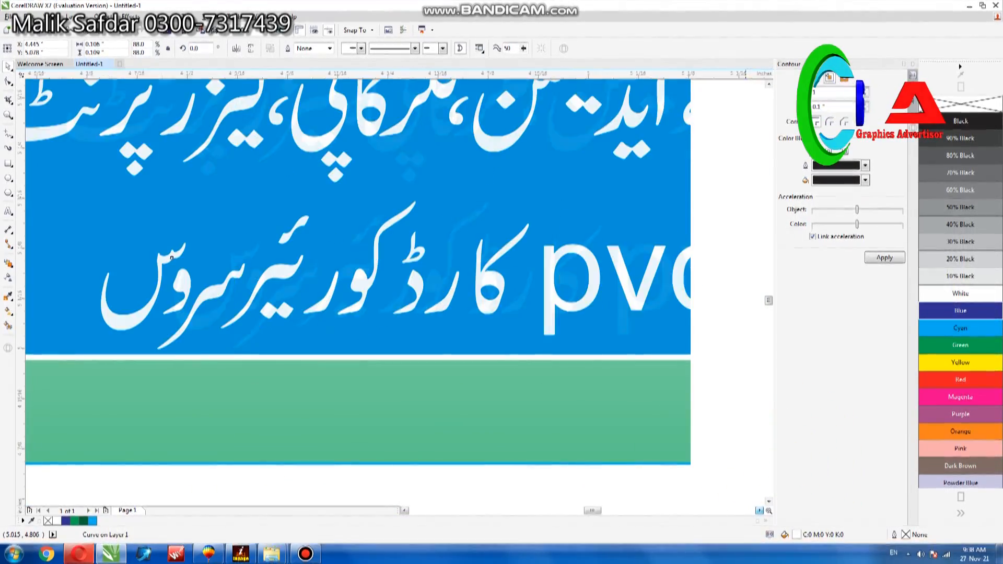
pyautogui.hscroll(2, 395, 262)
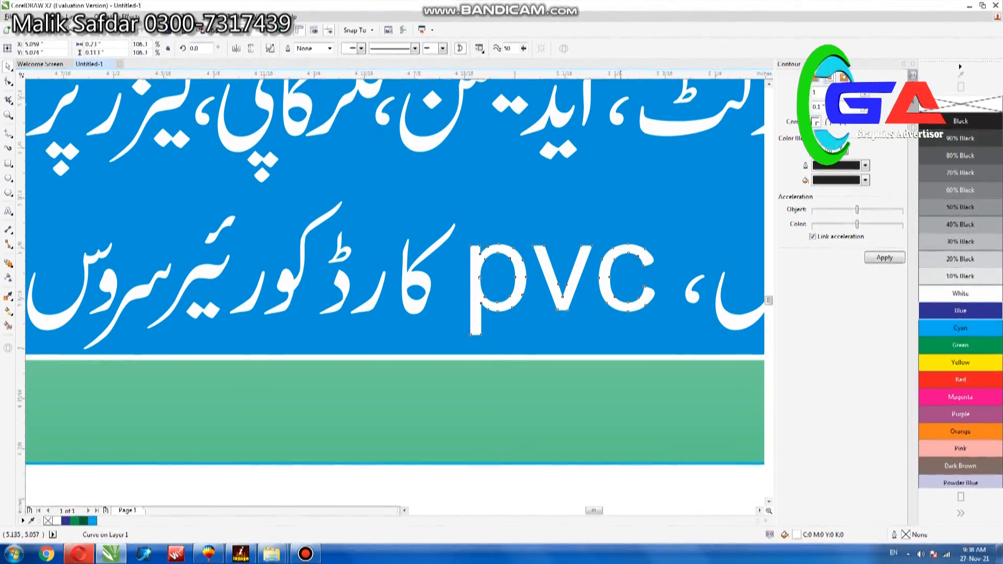
pyautogui.moveTo(621, 300); pyautogui.dragTo(640, 302)
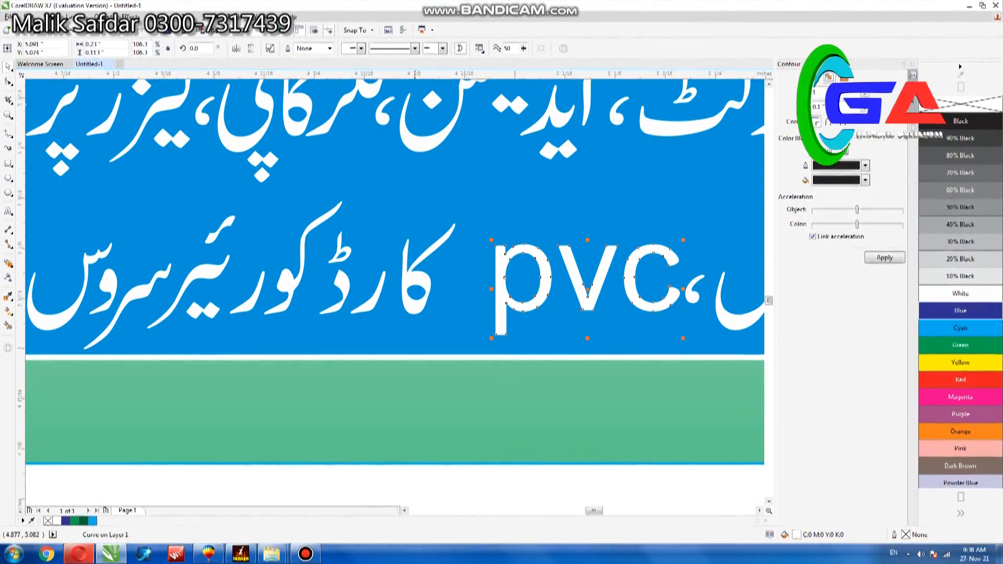
pyautogui.moveTo(413, 279); pyautogui.dragTo(453, 271)
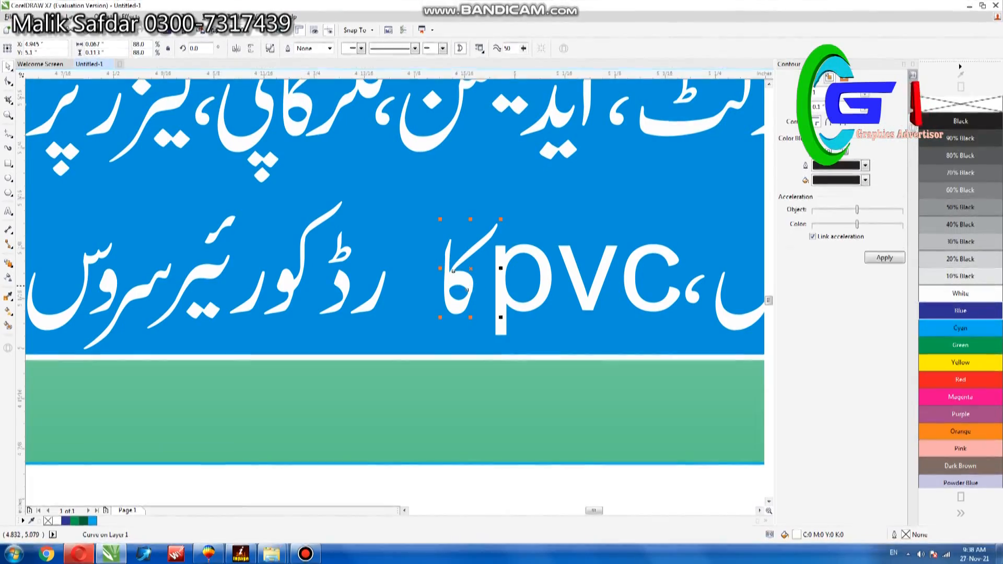
pyautogui.click(361, 311)
pyautogui.moveTo(392, 285); pyautogui.dragTo(408, 312)
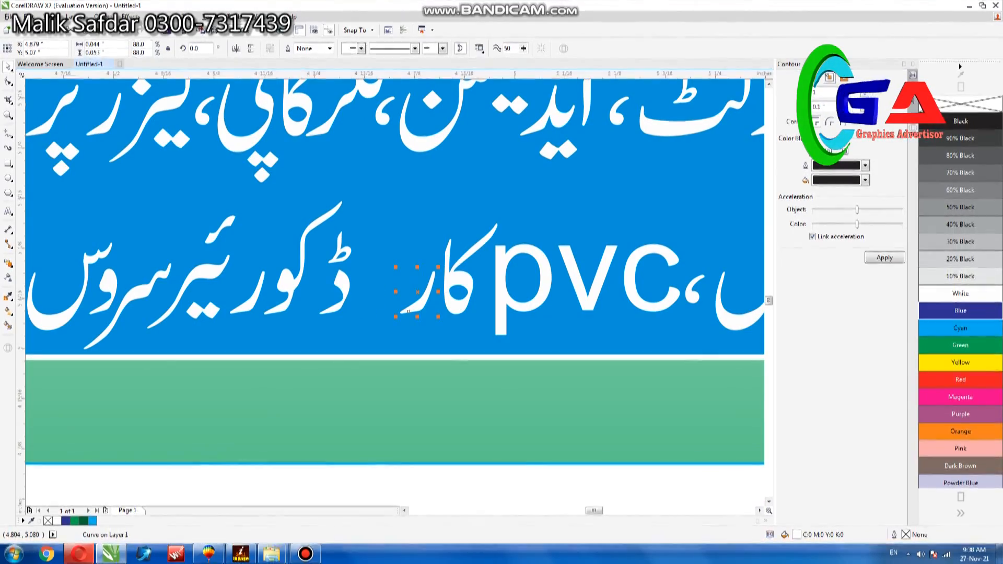
pyautogui.moveTo(345, 283); pyautogui.dragTo(399, 284)
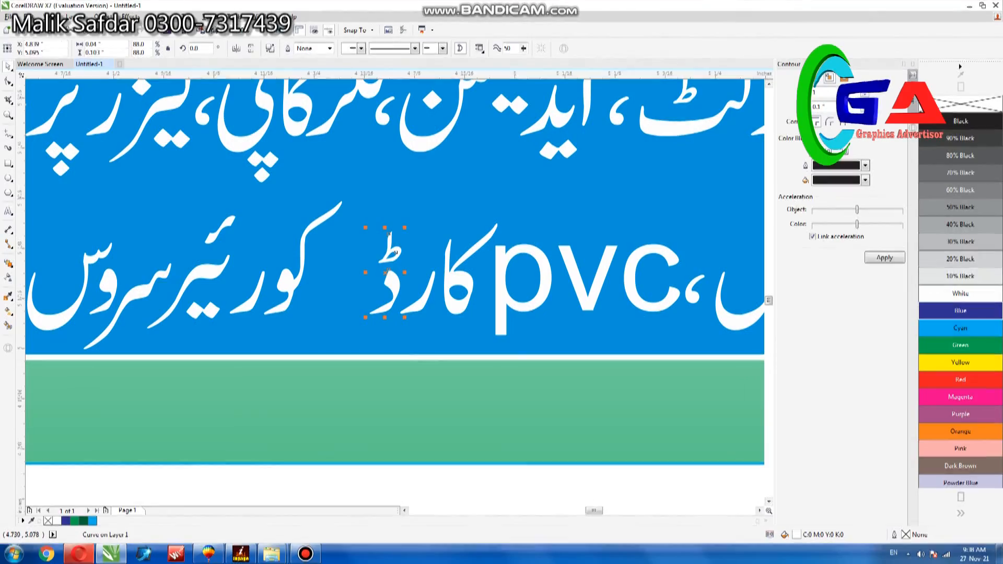
# Shift the letters of کورئیر and سروس toward کارڈ in the lower service line so the words sit close together.
pyautogui.moveTo(287, 284); pyautogui.dragTo(345, 285)
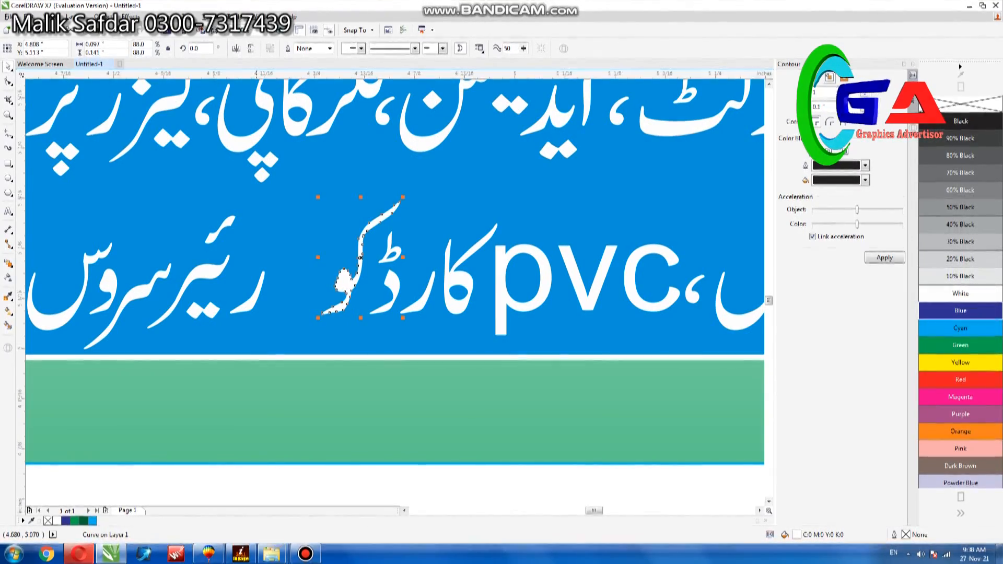
pyautogui.click(257, 293)
pyautogui.moveTo(255, 293); pyautogui.dragTo(313, 293)
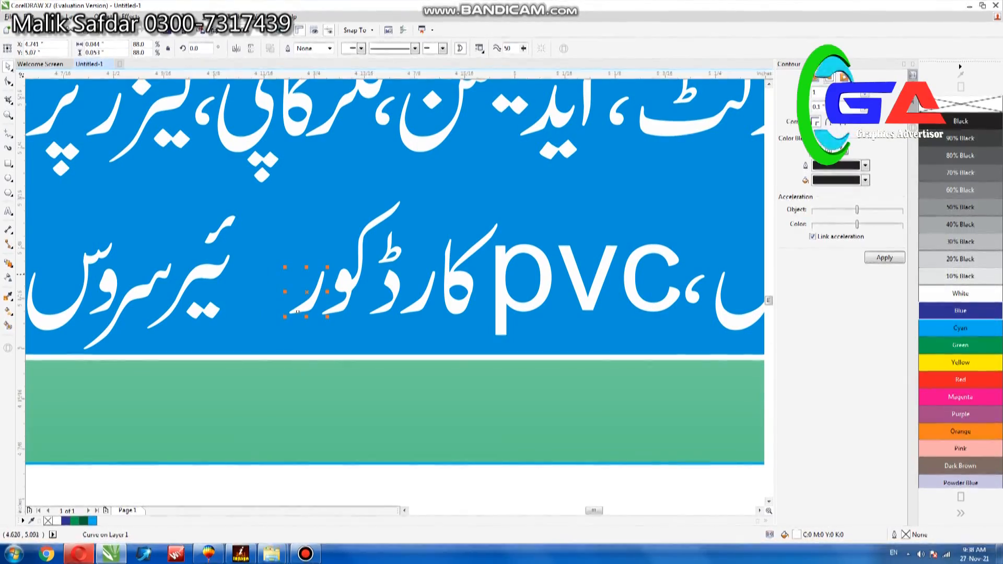
pyautogui.moveTo(212, 272); pyautogui.dragTo(275, 272)
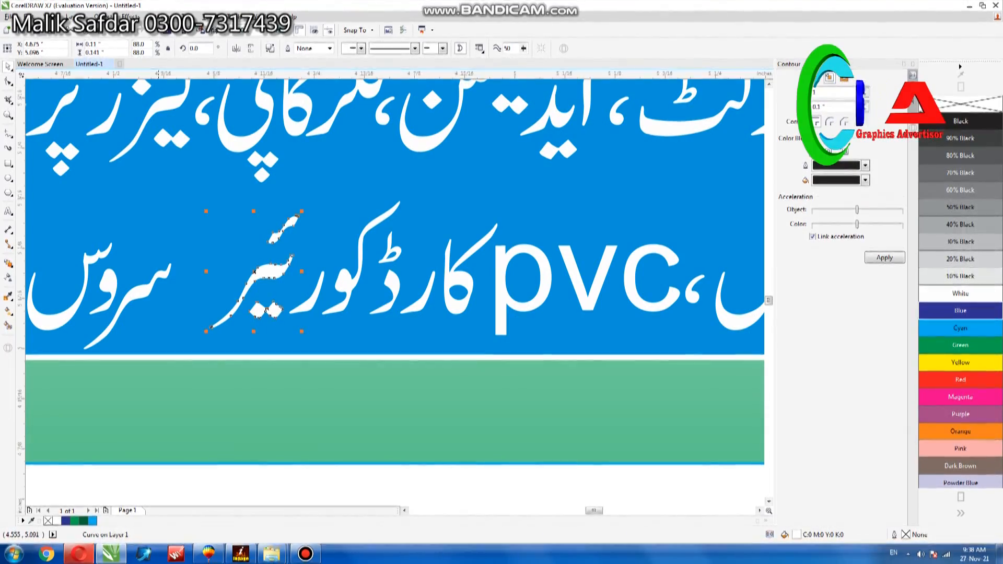
pyautogui.moveTo(159, 275); pyautogui.dragTo(216, 277)
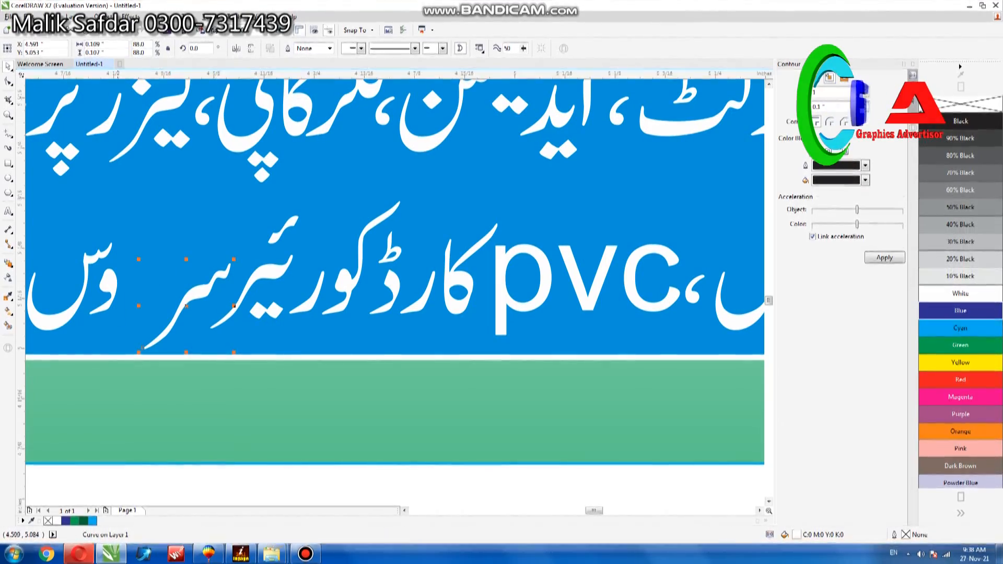
pyautogui.moveTo(116, 289); pyautogui.dragTo(162, 289)
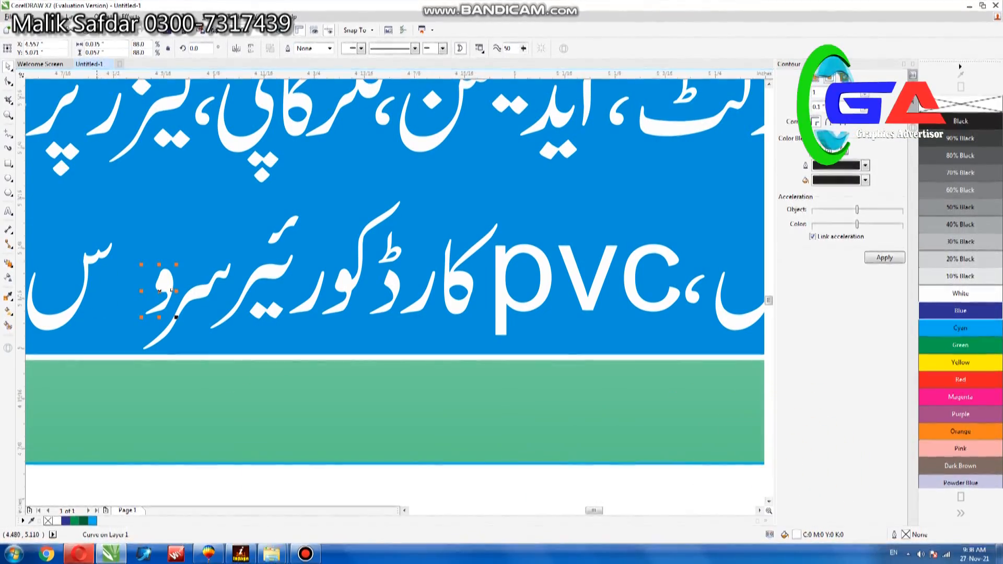
pyautogui.moveTo(97, 259); pyautogui.dragTo(154, 258)
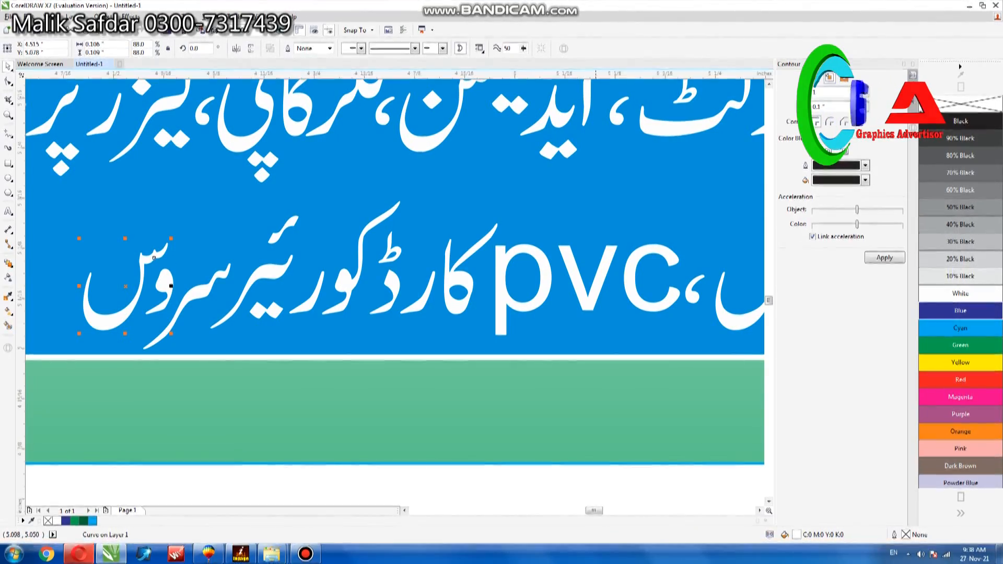
# Try shifting a middle letter of سکیننگ in the lower service line slightly toward the word's last letter.
pyautogui.scroll(-1, 154, 258)
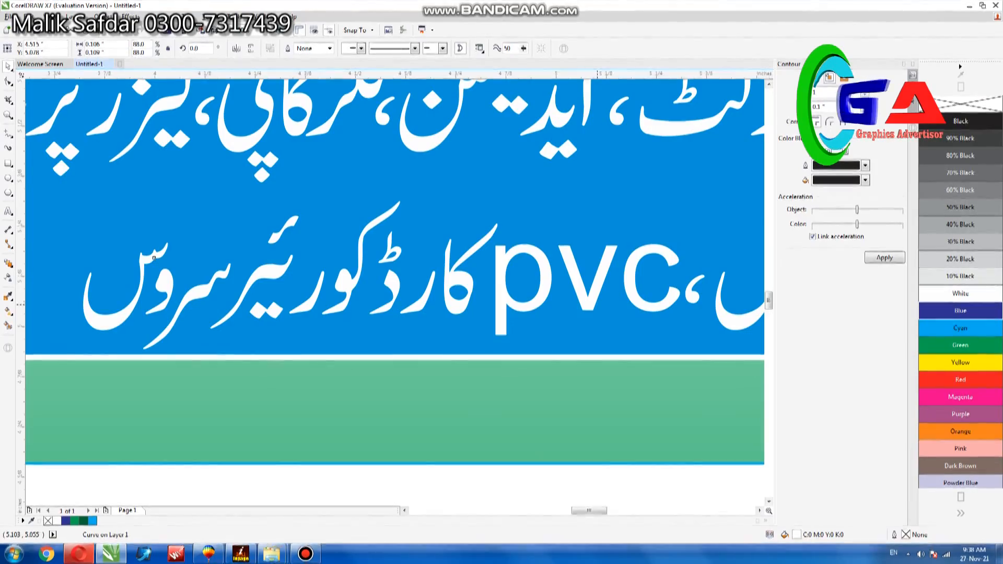
pyautogui.scroll(-1, 153, 258)
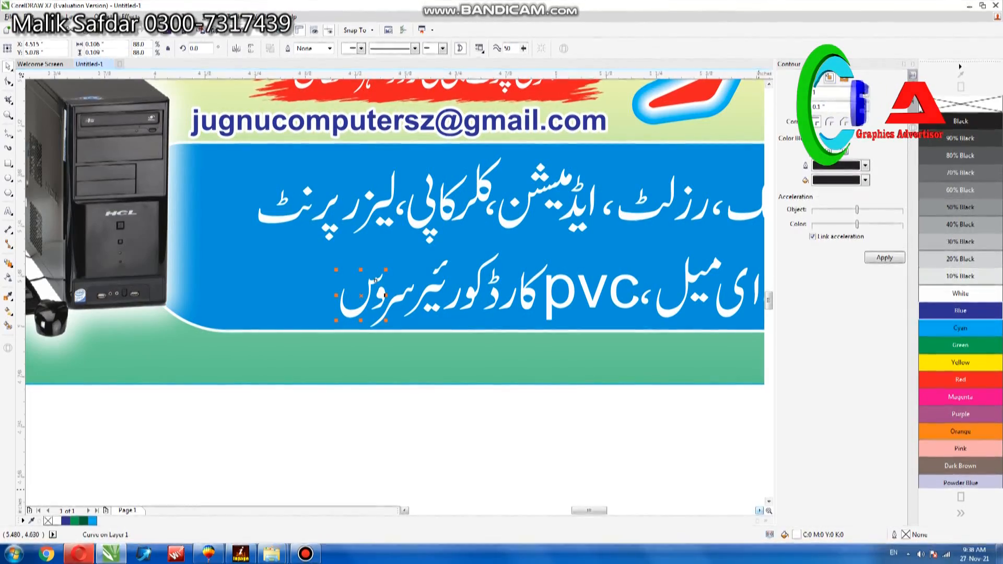
pyautogui.click(760, 511)
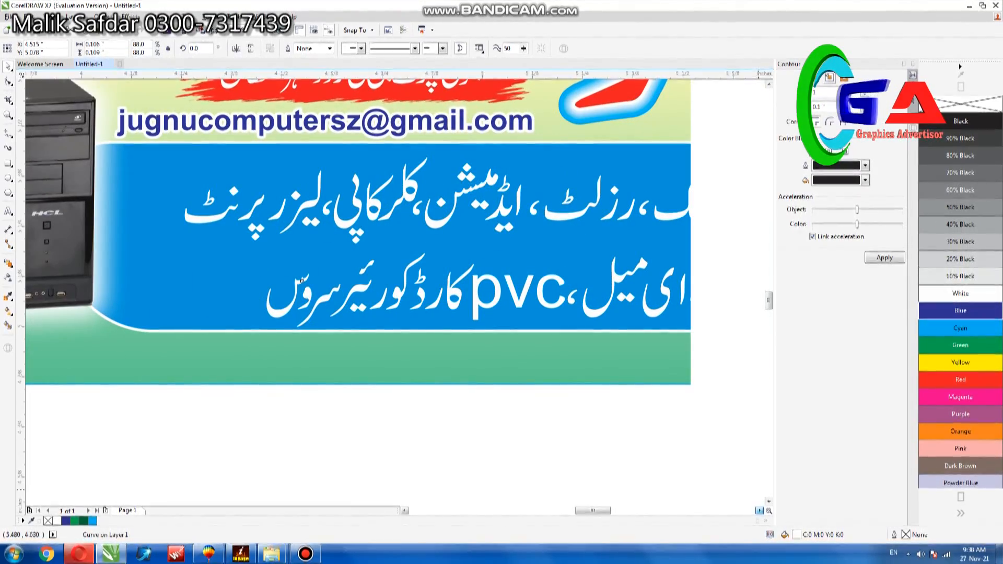
pyautogui.click(760, 511)
pyautogui.click(760, 511)
pyautogui.click(760, 511)
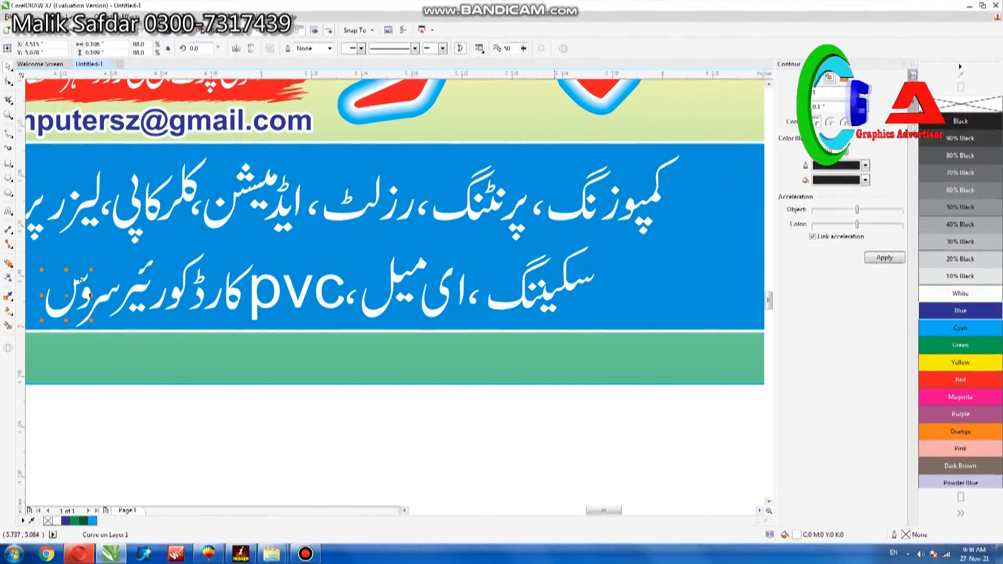
pyautogui.click(540, 296)
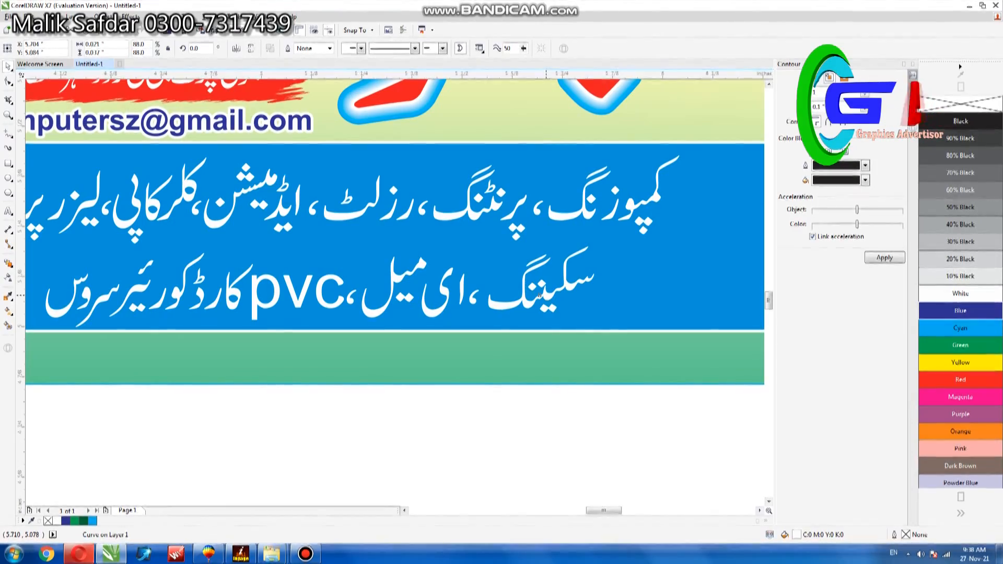
pyautogui.moveTo(544, 296); pyautogui.dragTo(539, 295)
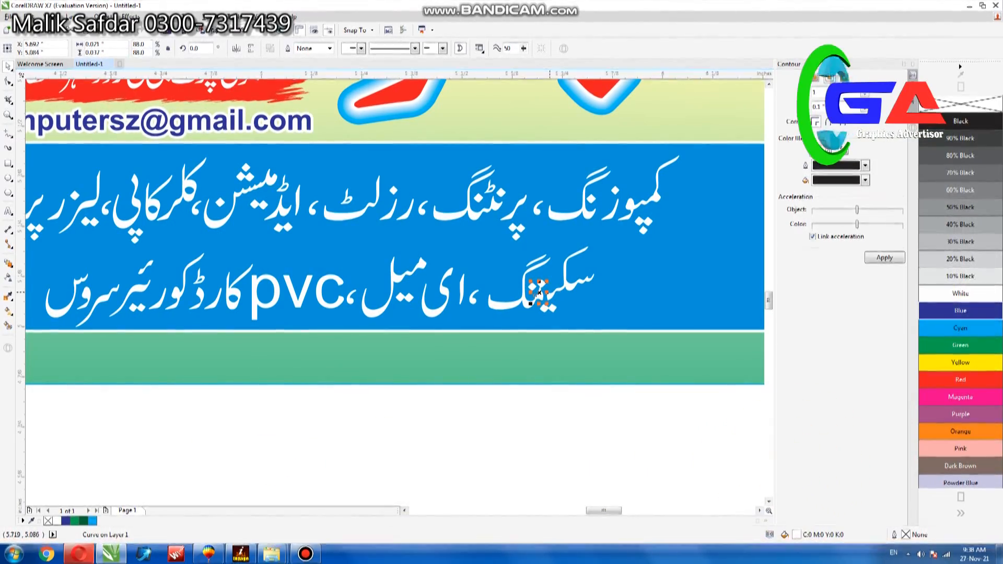
pyautogui.press('Escape')
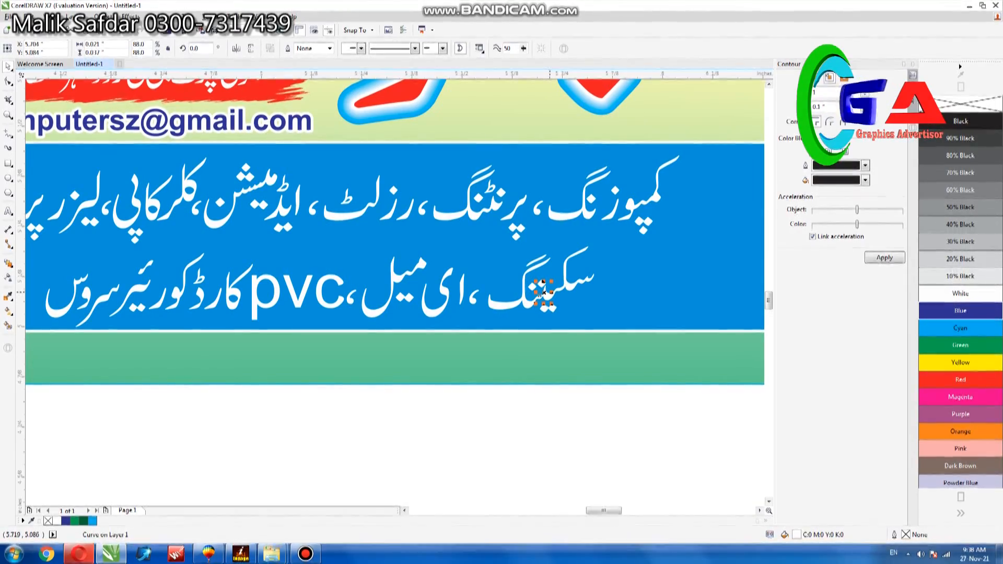
# Move all the letters and dots of سکیننگ in the lower service line together, close up to the comma after the word.
pyautogui.moveTo(488, 432); pyautogui.dragTo(634, 255)
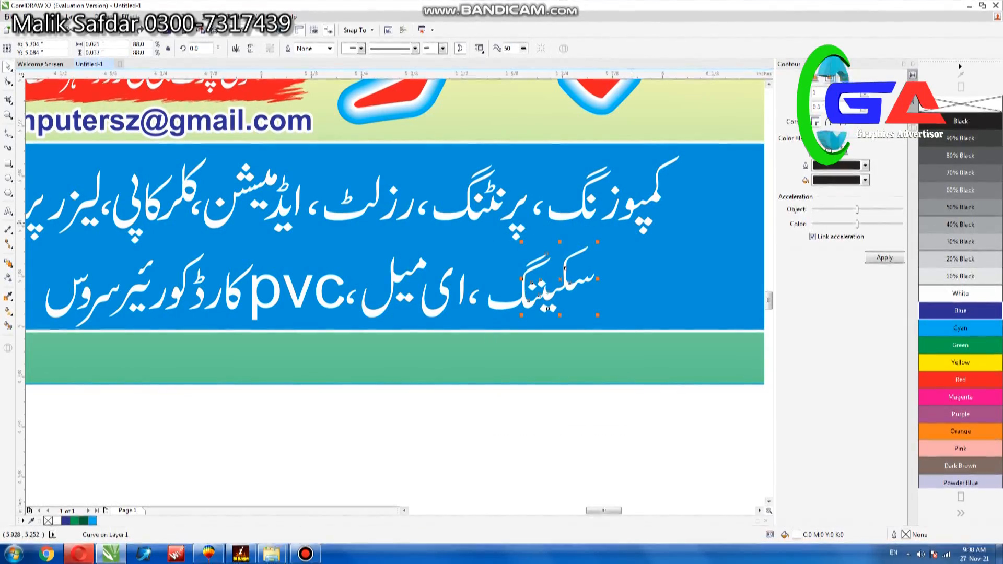
pyautogui.hotkey('ctrl', 'k')
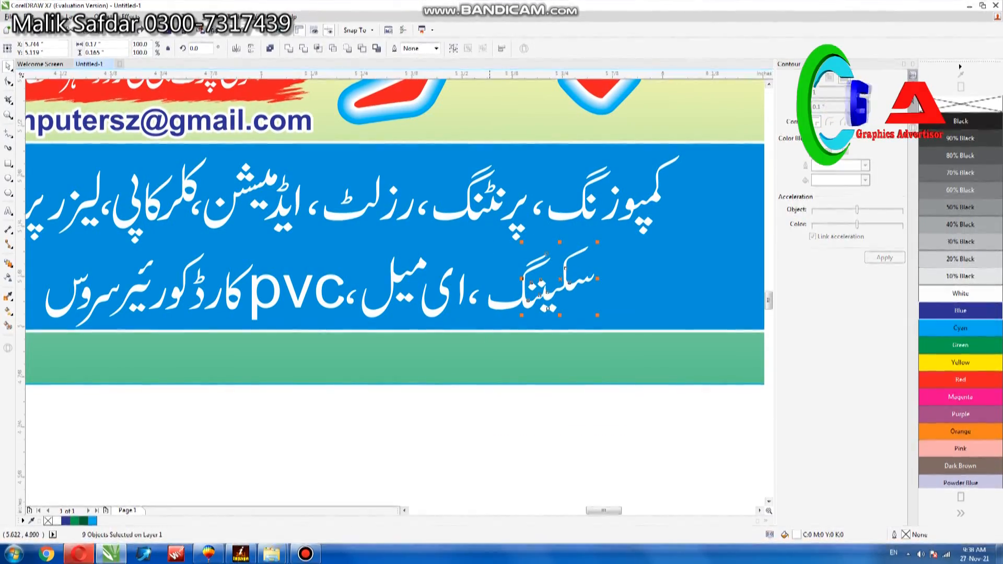
pyautogui.moveTo(485, 420); pyautogui.dragTo(612, 227)
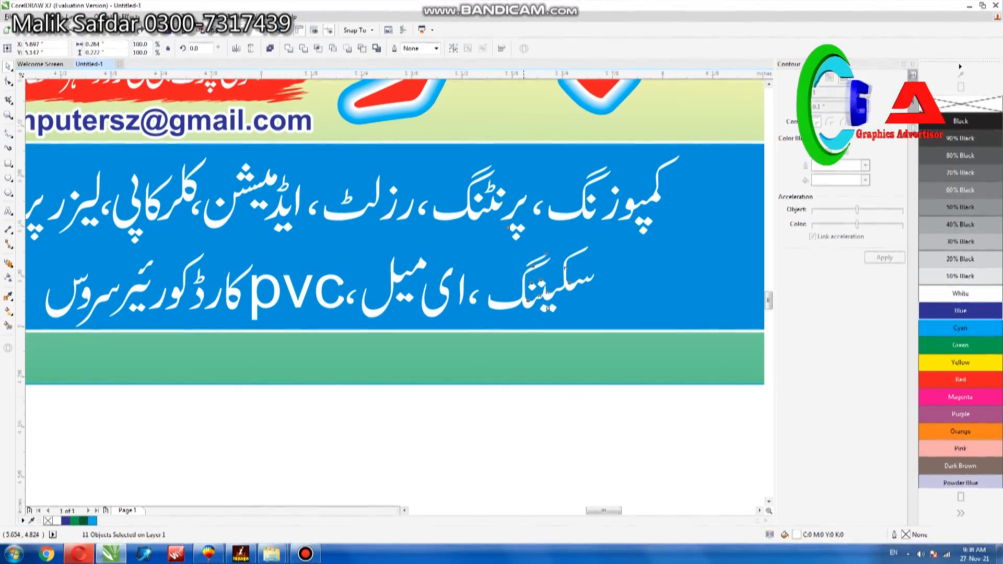
pyautogui.press('Escape')
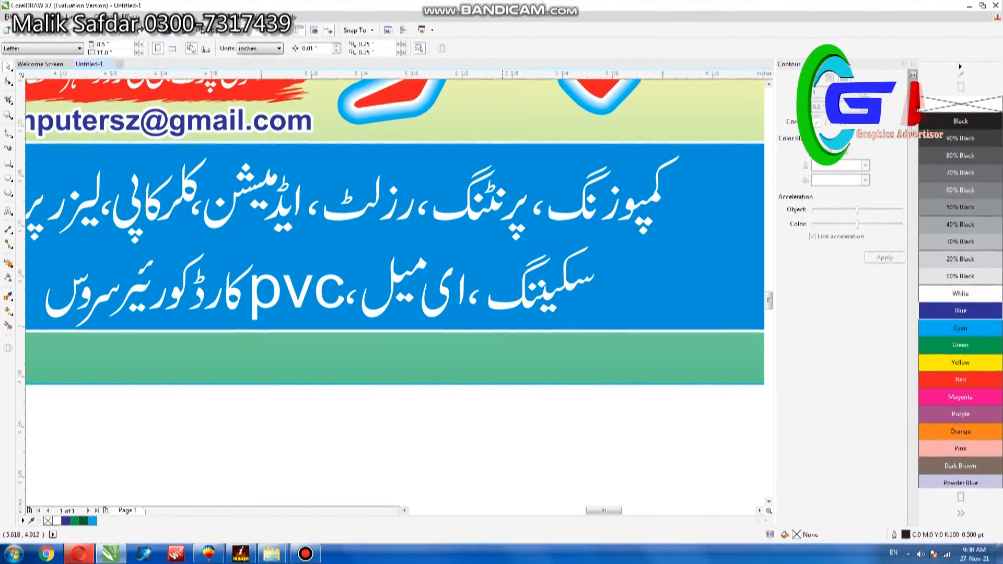
pyautogui.moveTo(489, 414); pyautogui.dragTo(633, 238)
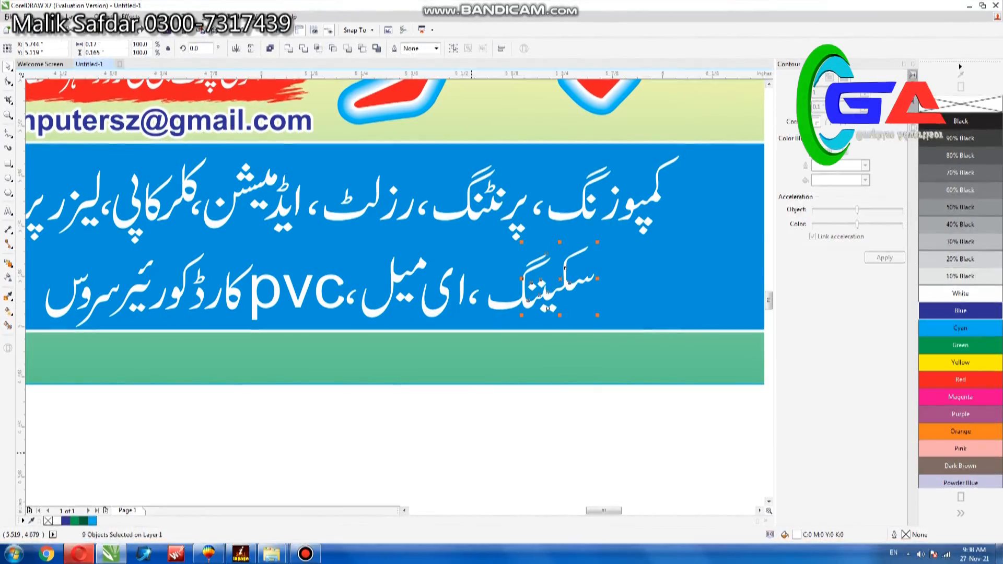
pyautogui.moveTo(472, 447); pyautogui.dragTo(629, 244)
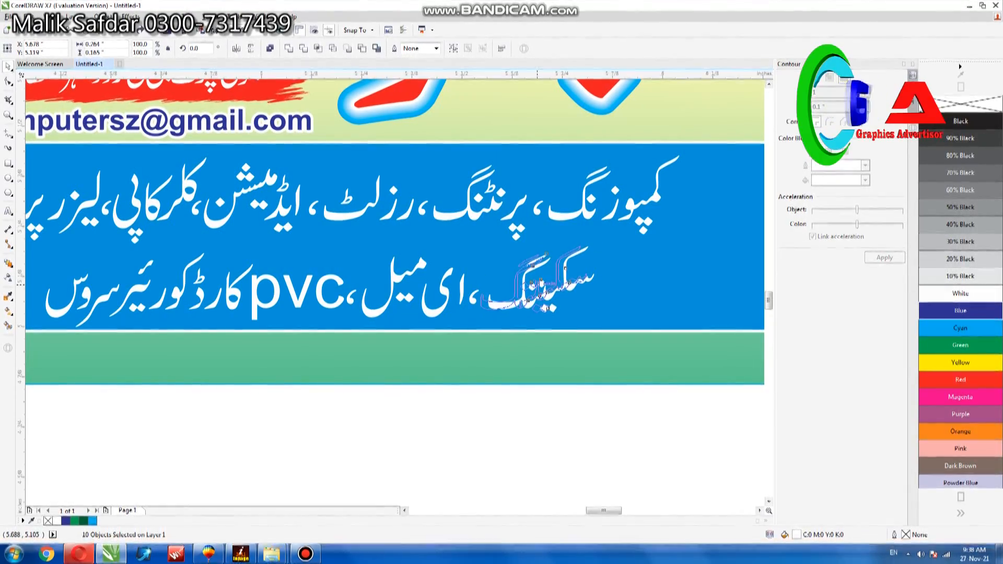
pyautogui.moveTo(533, 283); pyautogui.dragTo(537, 285)
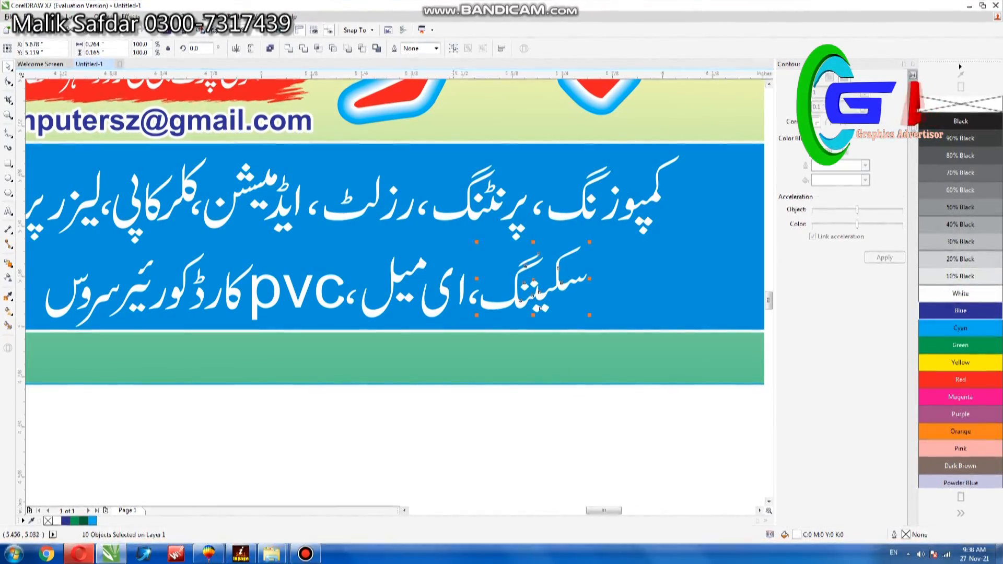
# Nudge سکیننگ, its comma and the first letter of ای together toward the ی in the lower service line.
pyautogui.moveTo(402, 436); pyautogui.dragTo(617, 228)
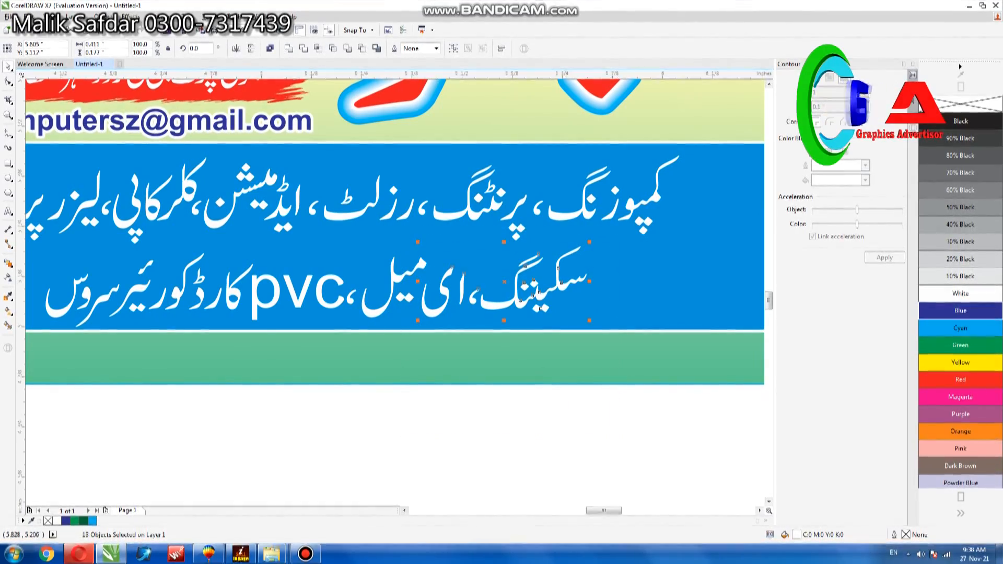
pyautogui.click(501, 389)
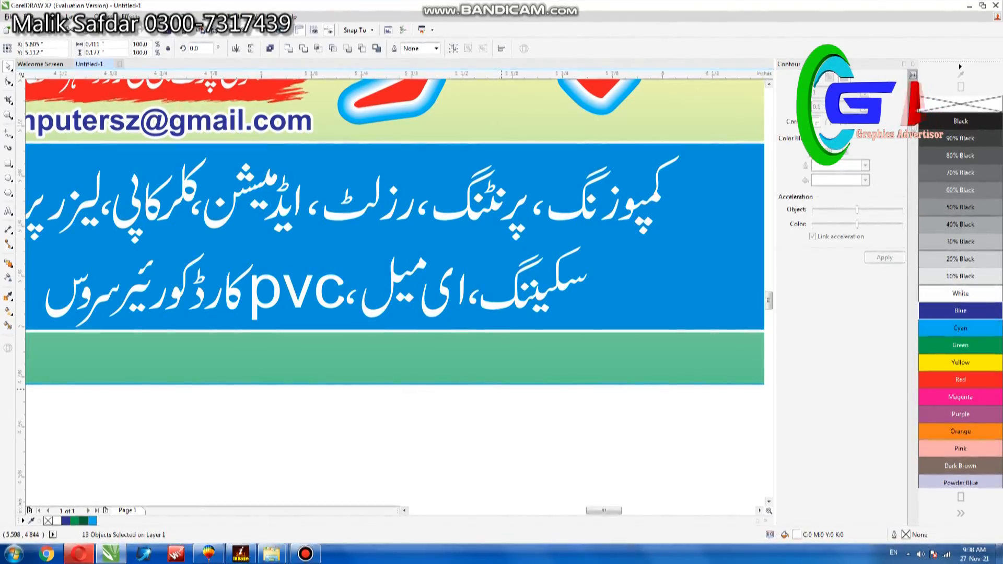
pyautogui.moveTo(450, 426); pyautogui.dragTo(605, 239)
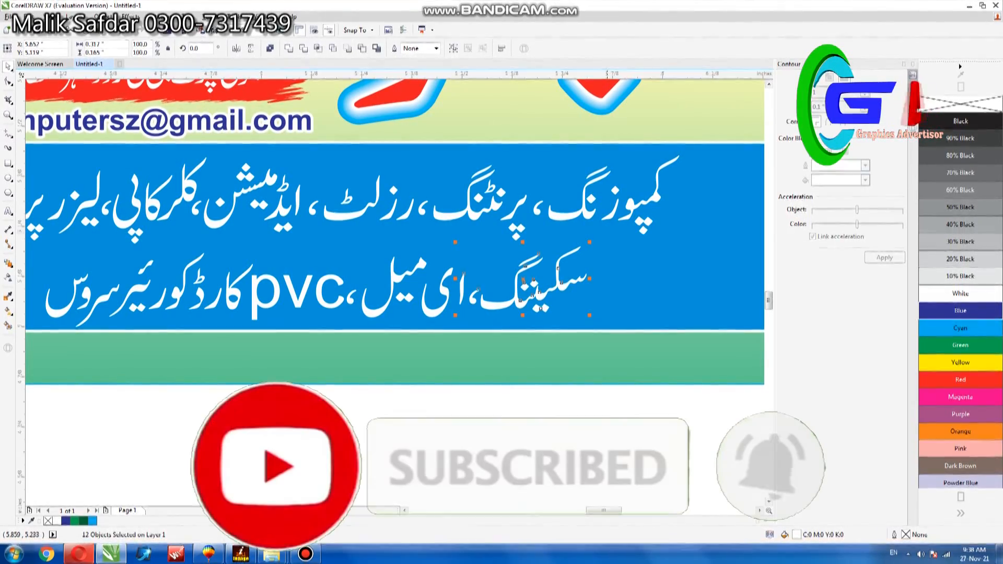
pyautogui.press('Left')
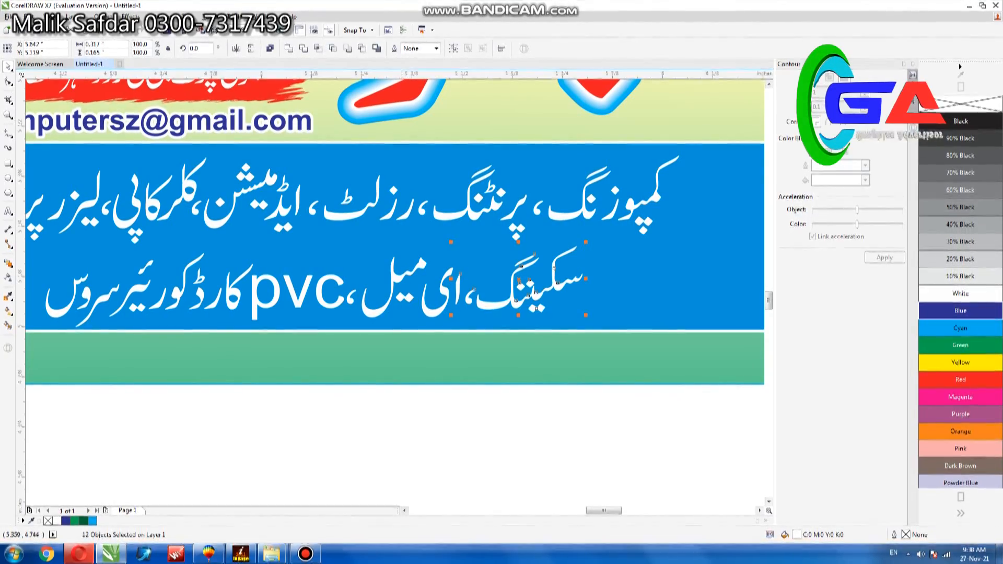
# Nudge سکیننگ, its comma and the whole word ای toward میل, and keep this group selected for further spacing.
pyautogui.moveTo(402, 429); pyautogui.dragTo(630, 245)
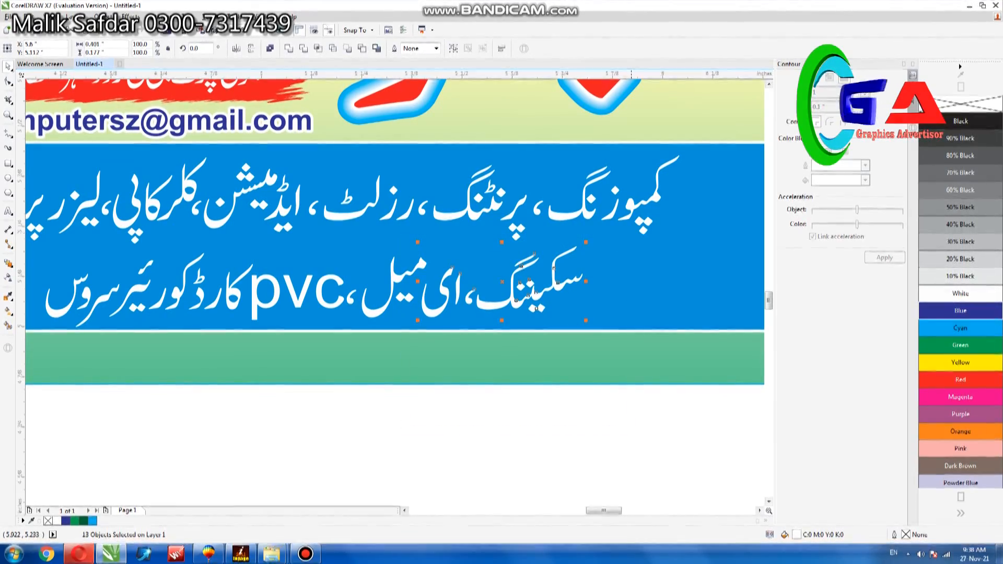
pyautogui.press('Left')
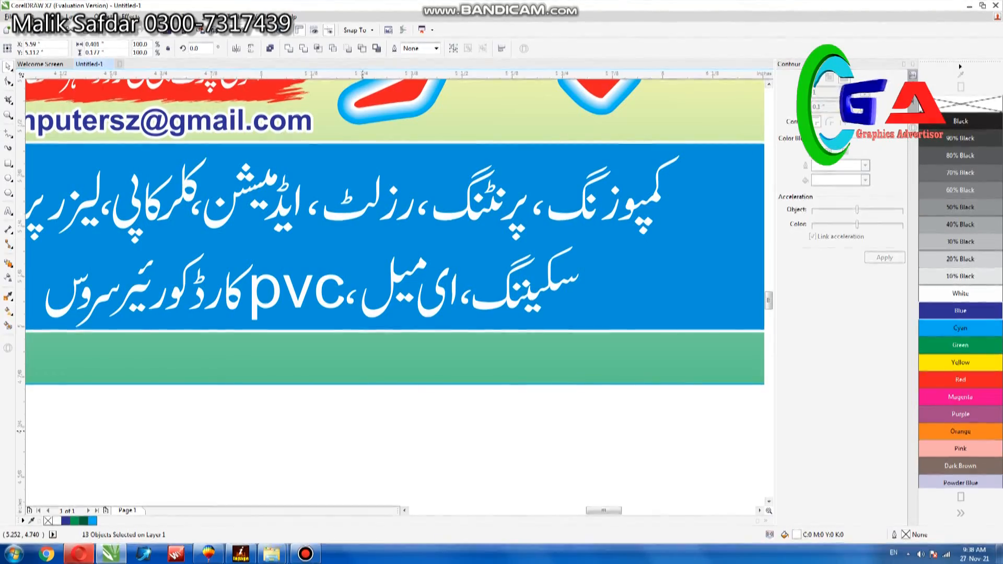
pyautogui.moveTo(362, 449); pyautogui.dragTo(602, 230)
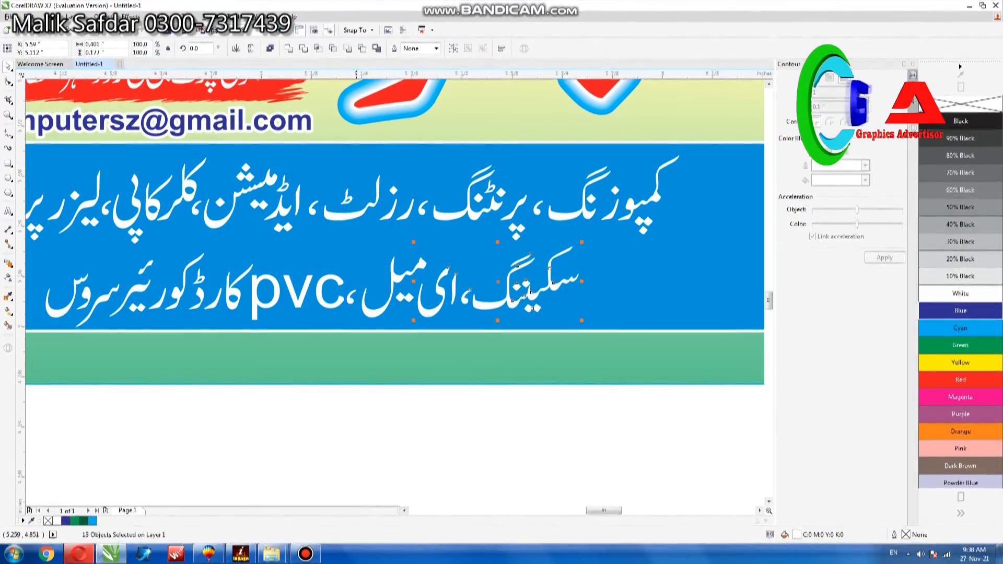
pyautogui.moveTo(346, 437); pyautogui.dragTo(623, 234)
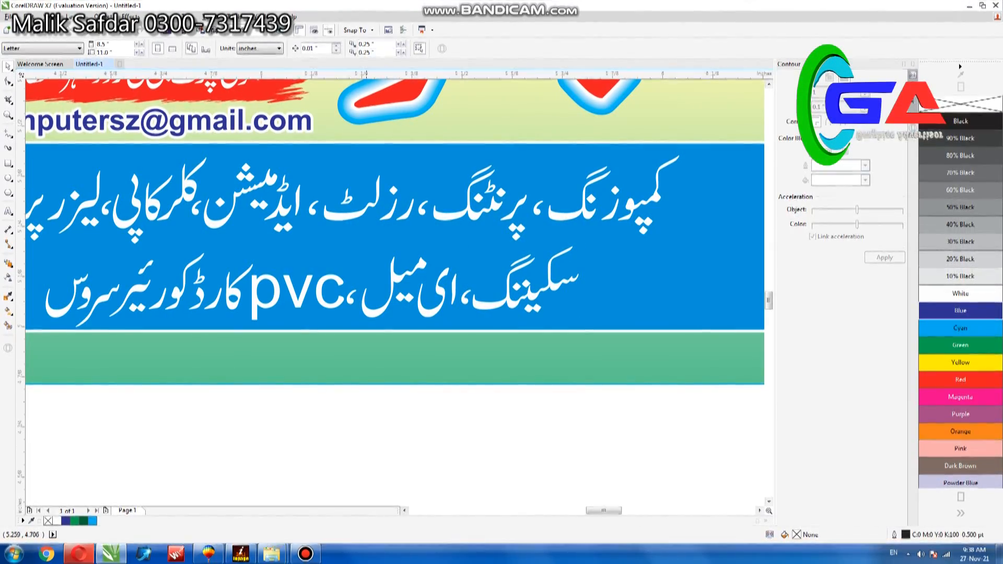
pyautogui.moveTo(372, 418); pyautogui.dragTo(626, 225)
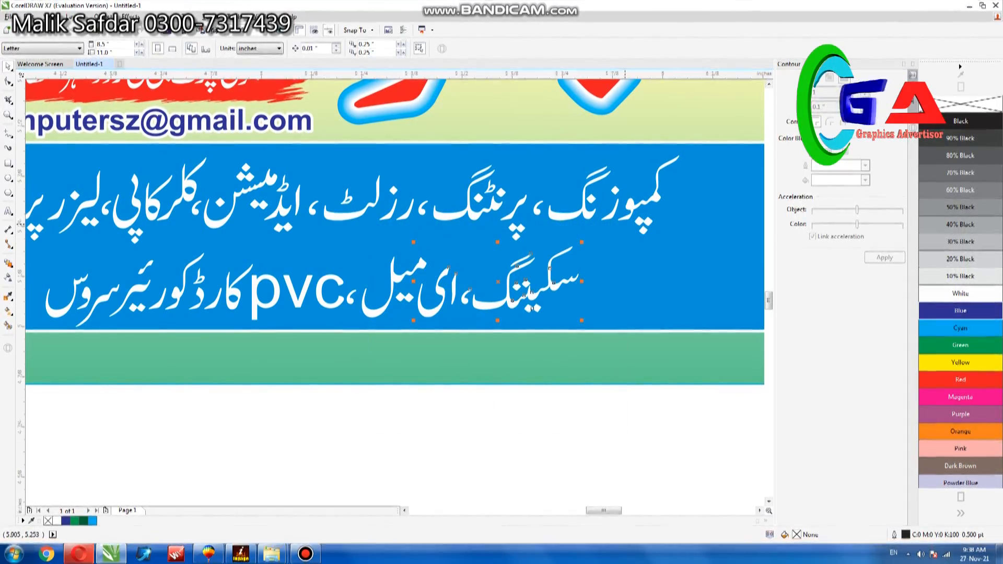